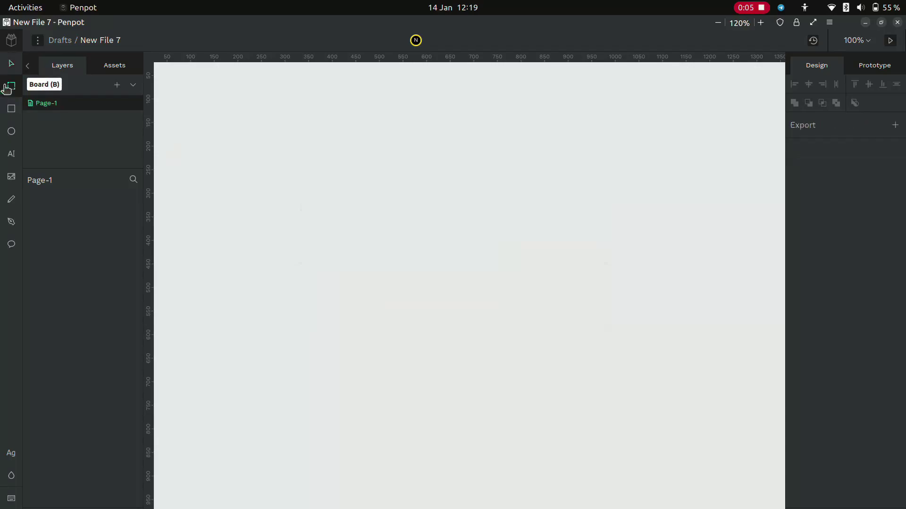
- Add a new board and size it to the A4 preset
{"action": "left_click", "coordinate": [284, 160]}
{"action": "left_click", "coordinate": [868, 134]}
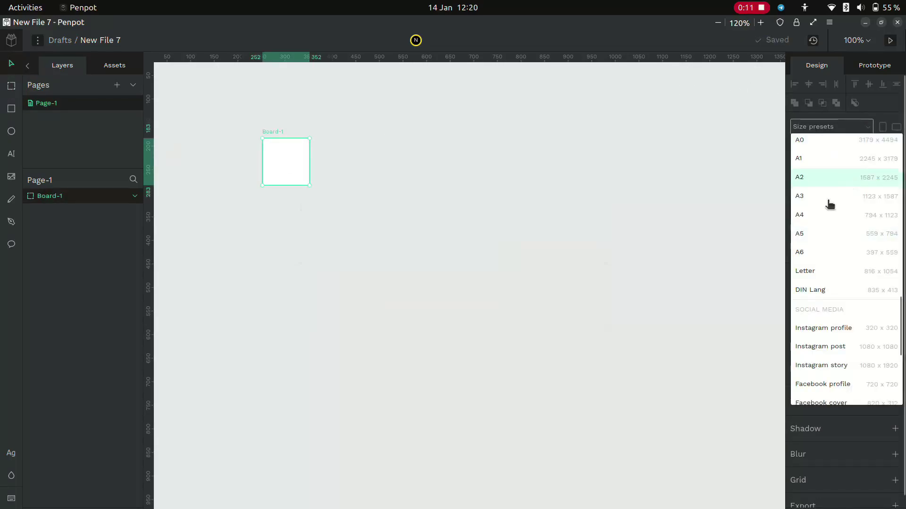
{"action": "left_click", "coordinate": [818, 213]}
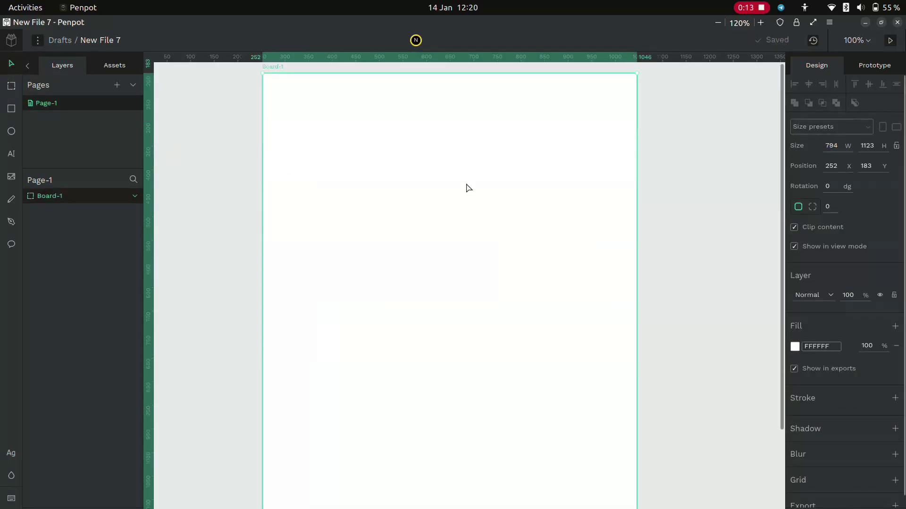
- Duplicate the A4 board and place the copy directly to its right
{"action": "key", "text": "shift+1"}
{"action": "right_click", "coordinate": [370, 119]}
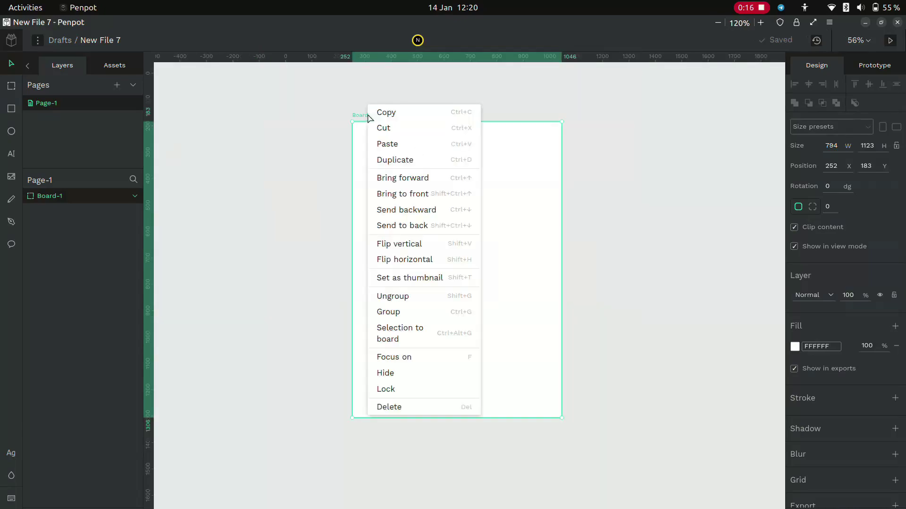
{"action": "left_click", "coordinate": [394, 160]}
{"action": "left_click_drag", "start_coordinate": [367, 121], "coordinate": [580, 123]}
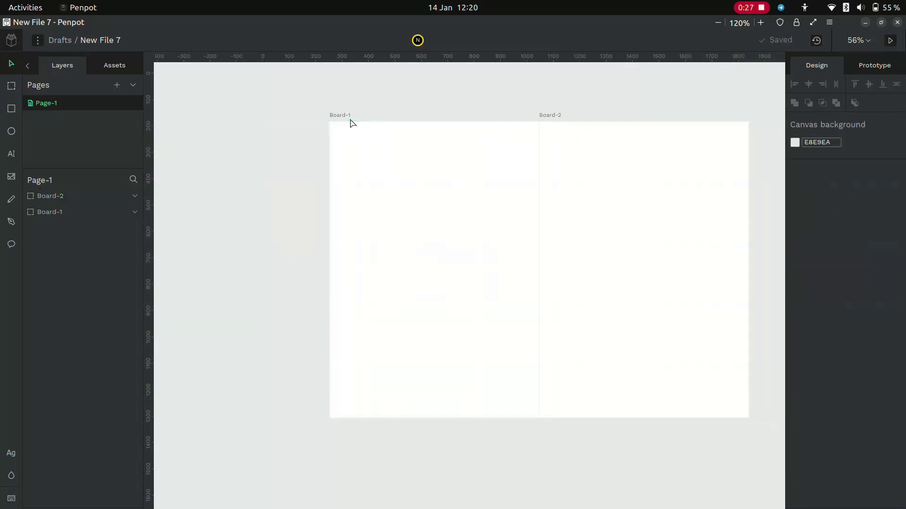
{"action": "left_click", "coordinate": [347, 119]}
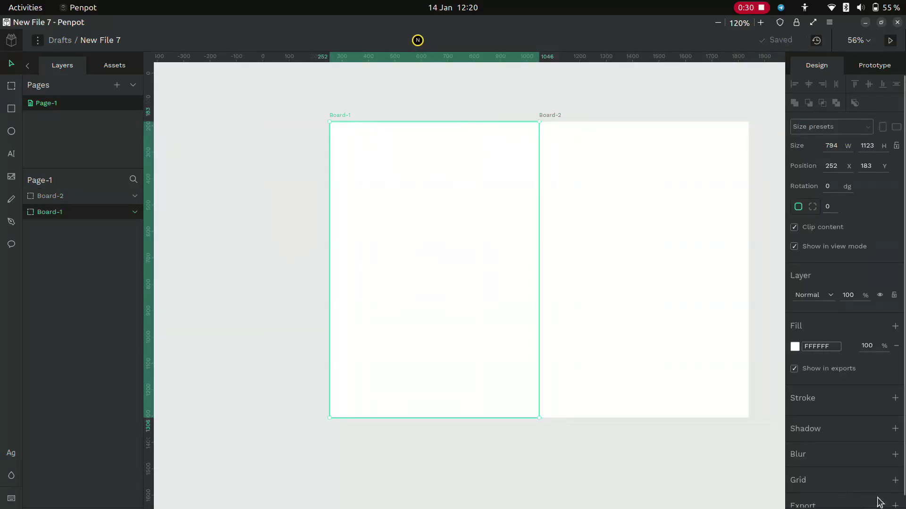
- Give Board-1 a 5-column grid with a 50 px margin and show grids on the canvas
{"action": "left_click", "coordinate": [895, 480]}
{"action": "scroll", "coordinate": [877, 491], "scroll_direction": "down", "scroll_amount": 1}
{"action": "left_click", "coordinate": [818, 460]}
{"action": "left_click", "coordinate": [842, 496]}
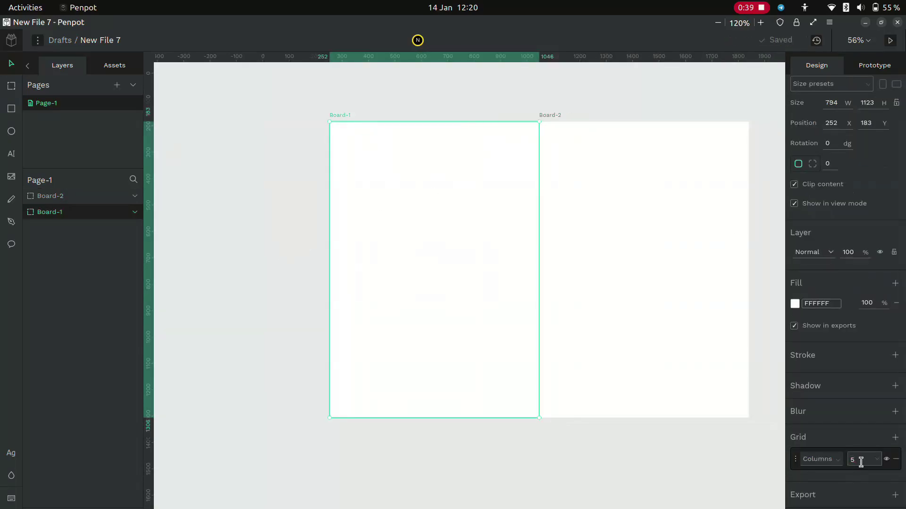
{"action": "left_click", "coordinate": [795, 459]}
{"action": "scroll", "coordinate": [849, 453], "scroll_direction": "down", "scroll_amount": 3}
{"action": "left_click", "coordinate": [876, 416]}
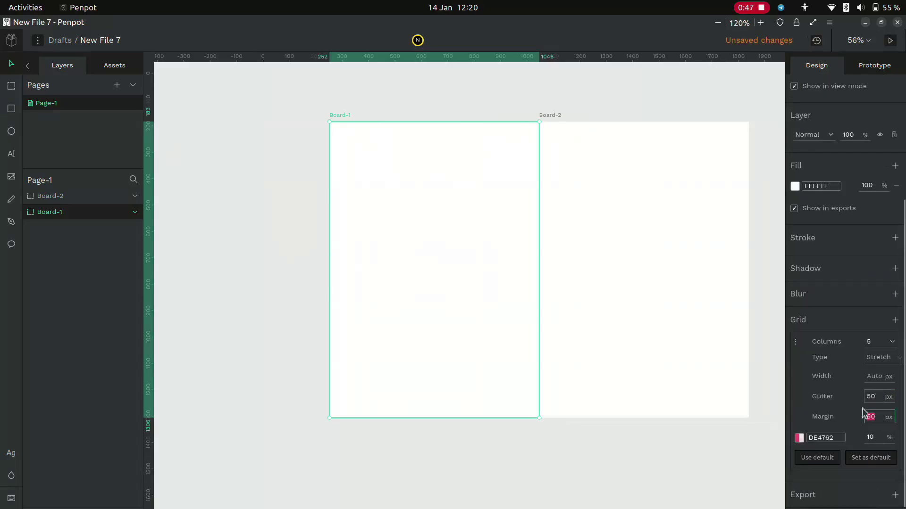
{"action": "left_click", "coordinate": [795, 342]}
{"action": "left_click", "coordinate": [37, 40]}
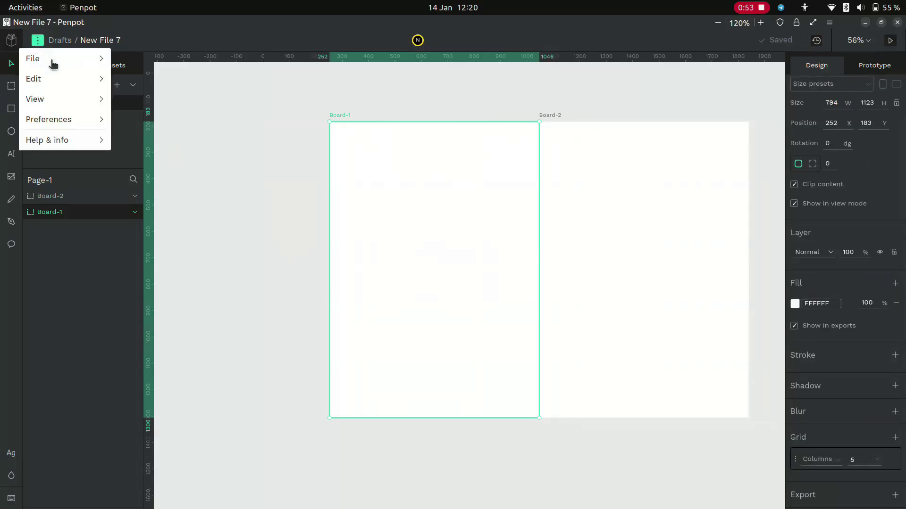
{"action": "mouse_move", "coordinate": [57, 99]}
{"action": "left_click", "coordinate": [139, 112]}
- Give Board-2 a 5-column grid with a 50 px gutter
{"action": "left_click", "coordinate": [555, 122]}
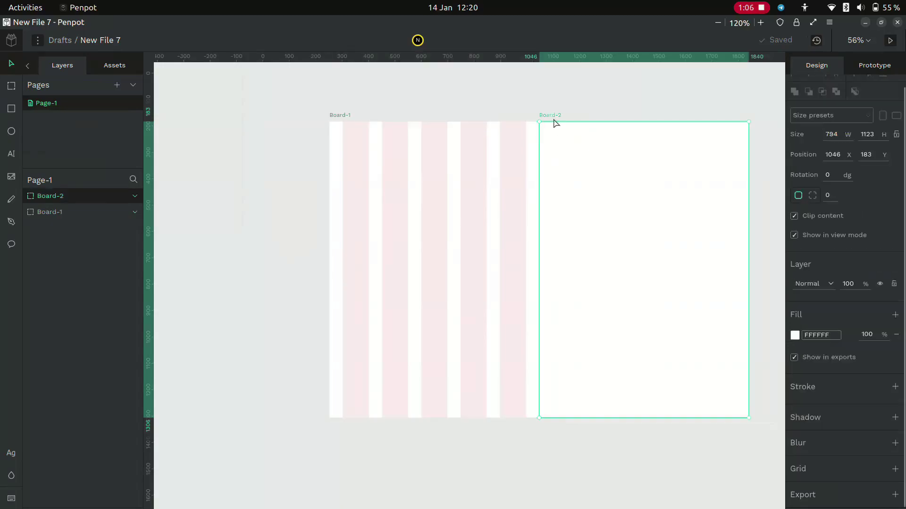
{"action": "left_click", "coordinate": [895, 438]}
{"action": "left_click", "coordinate": [821, 459]}
{"action": "left_click", "coordinate": [837, 478]}
{"action": "left_click", "coordinate": [795, 459]}
{"action": "scroll", "coordinate": [844, 424], "scroll_direction": "down", "scroll_amount": 3}
{"action": "left_click", "coordinate": [879, 397]}
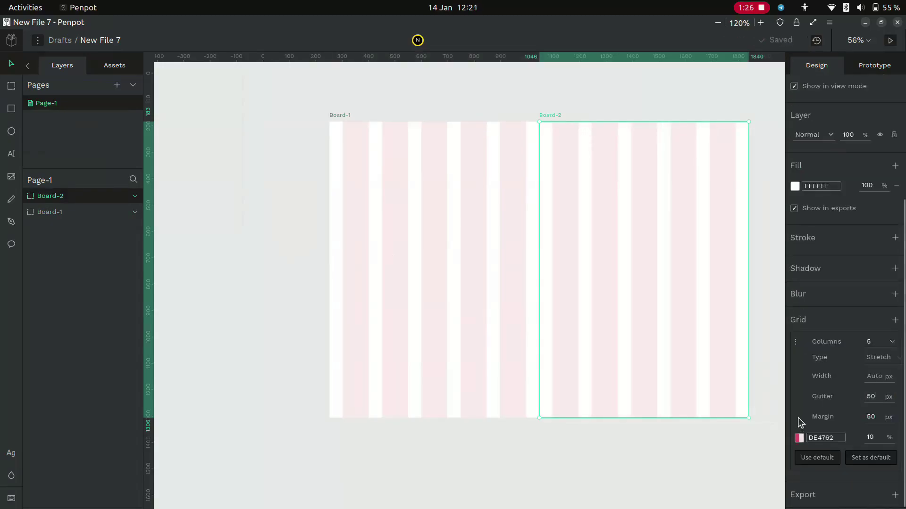
{"action": "left_click", "coordinate": [795, 342]}
- Add a 6-row grid with a 50 px margin to Board-2
{"action": "left_click", "coordinate": [889, 438]}
{"action": "left_click", "coordinate": [839, 491]}
{"action": "left_click", "coordinate": [823, 500]}
{"action": "left_click", "coordinate": [865, 457]}
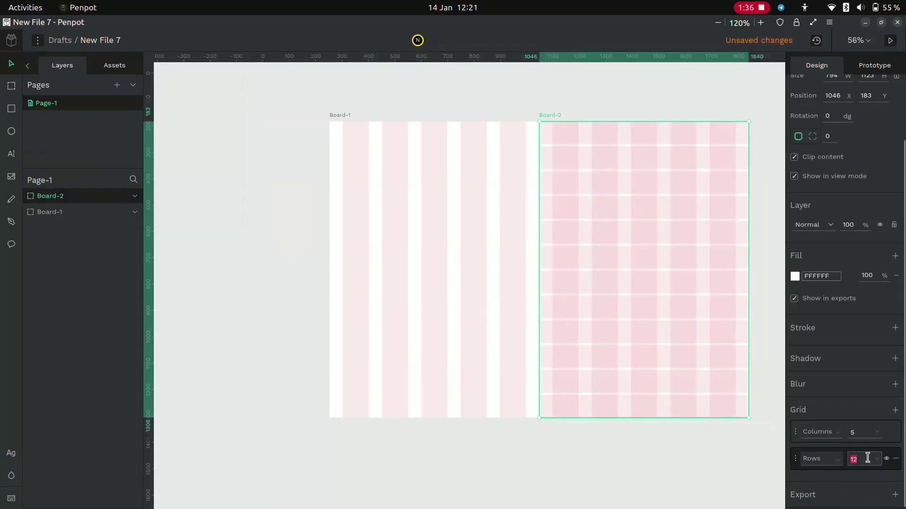
{"action": "type", "text": "6"}
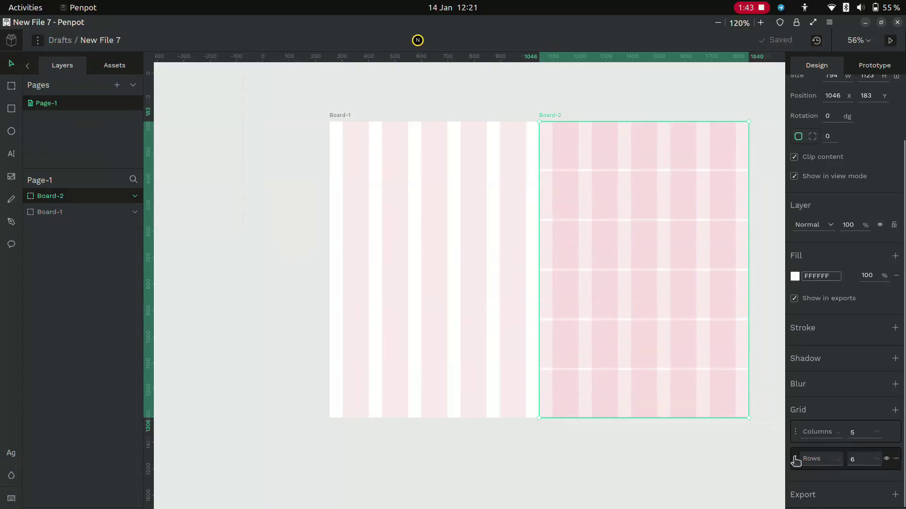
{"action": "left_click", "coordinate": [795, 459]}
{"action": "scroll", "coordinate": [844, 425], "scroll_direction": "down", "scroll_amount": 3}
{"action": "left_click", "coordinate": [875, 416]}
{"action": "key", "text": "Return"}
{"action": "key", "text": "Tab"}
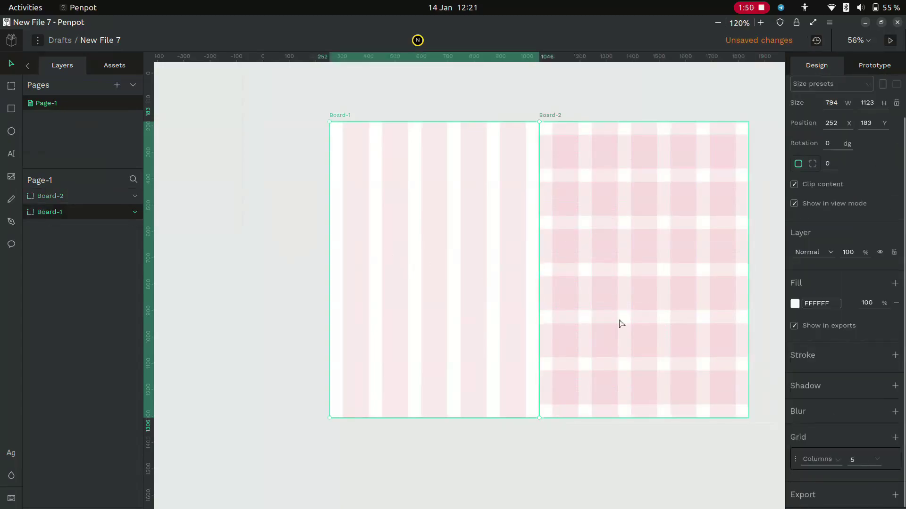
- Add a 6-row grid with a 50 px gutter to Board-1
{"action": "left_click", "coordinate": [894, 438]}
{"action": "left_click", "coordinate": [820, 486]}
{"action": "left_click", "coordinate": [829, 495]}
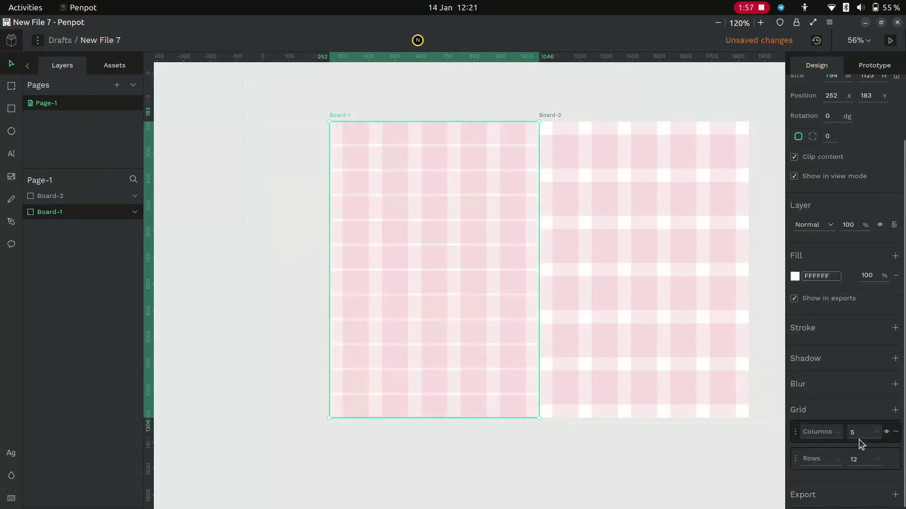
{"action": "left_click", "coordinate": [860, 459]}
{"action": "type", "text": "6"}
{"action": "left_click", "coordinate": [796, 459]}
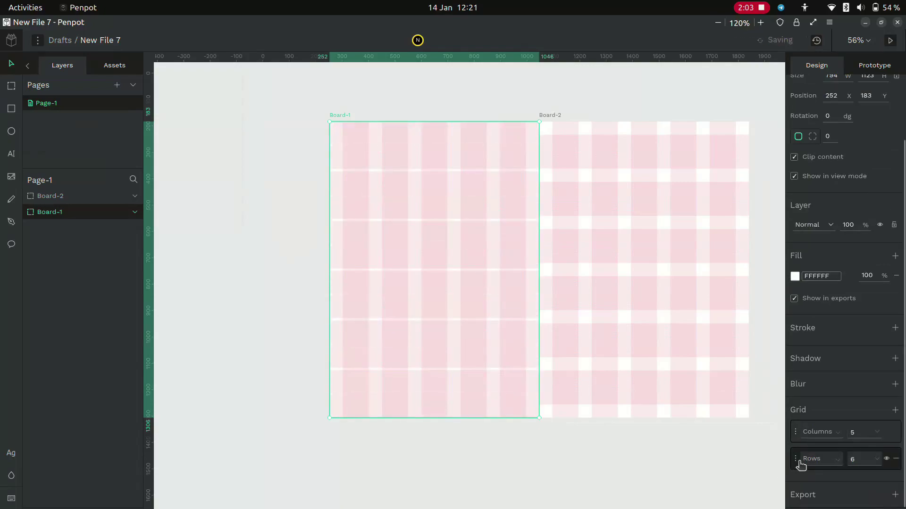
{"action": "scroll", "coordinate": [870, 474], "scroll_direction": "down", "scroll_amount": 3}
{"action": "left_click", "coordinate": [874, 396]}
{"action": "type", "text": "50"}
{"action": "key", "text": "Return"}
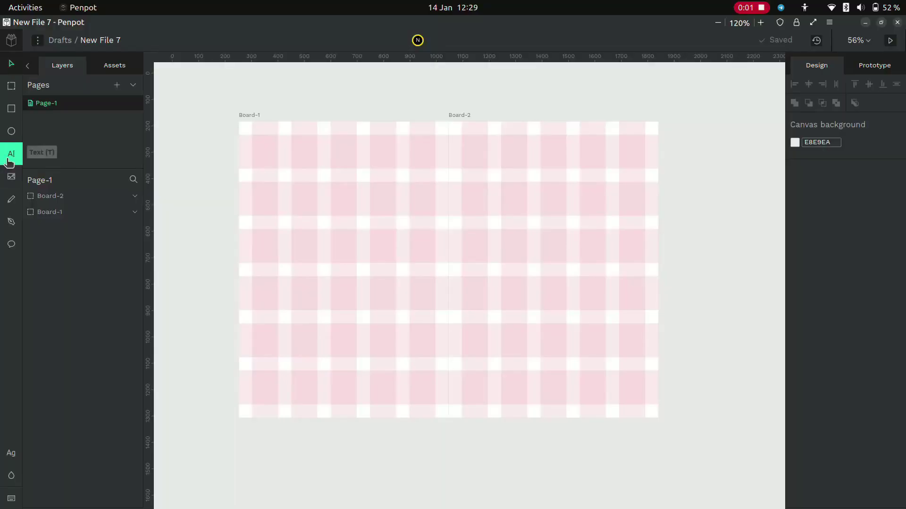
- Add the title 'Capture a Moment in Time: Portraits' at the top of the first page
{"action": "left_click", "coordinate": [11, 154]}
{"action": "left_click", "coordinate": [252, 135]}
{"action": "left_click_drag", "start_coordinate": [253, 134], "coordinate": [325, 236]}
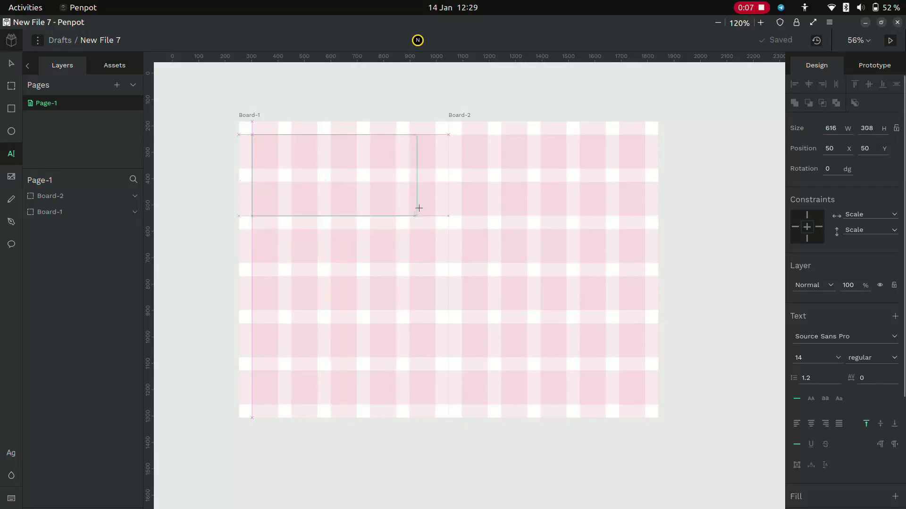
{"action": "left_click_drag", "start_coordinate": [419, 208], "coordinate": [433, 214]}
{"action": "type", "text": "Capture a Moment in Time: Portraits"}
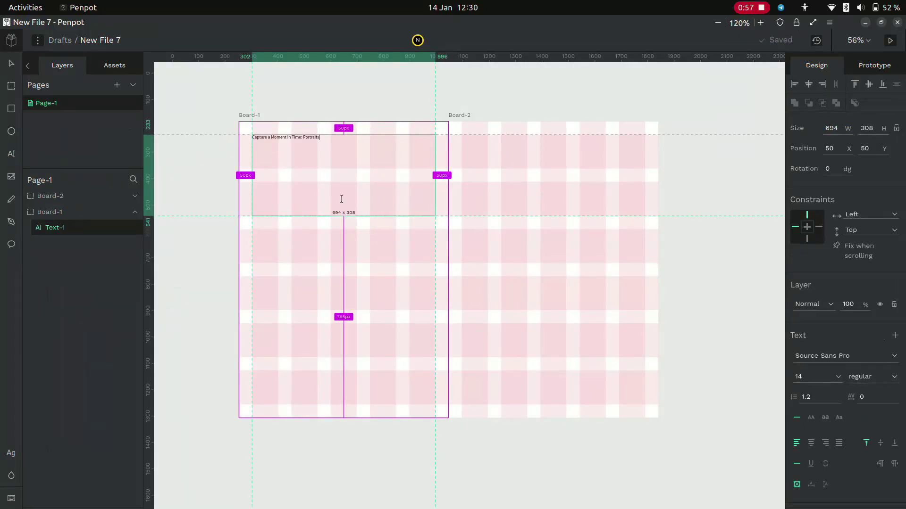
- Style the title in Inter, weight 900, size 72
{"action": "left_click", "coordinate": [803, 355]}
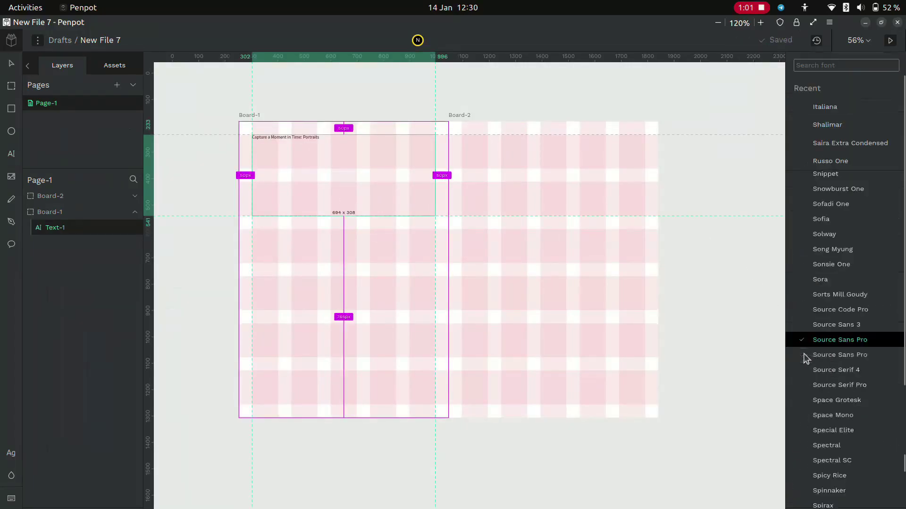
{"action": "type", "text": "inter"}
{"action": "left_click", "coordinate": [823, 180]}
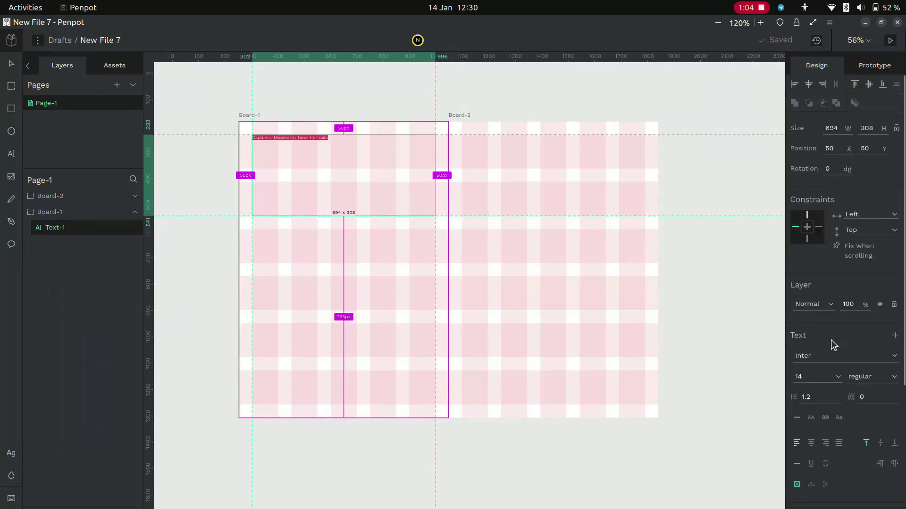
{"action": "left_click", "coordinate": [863, 376]}
{"action": "left_click", "coordinate": [855, 485]}
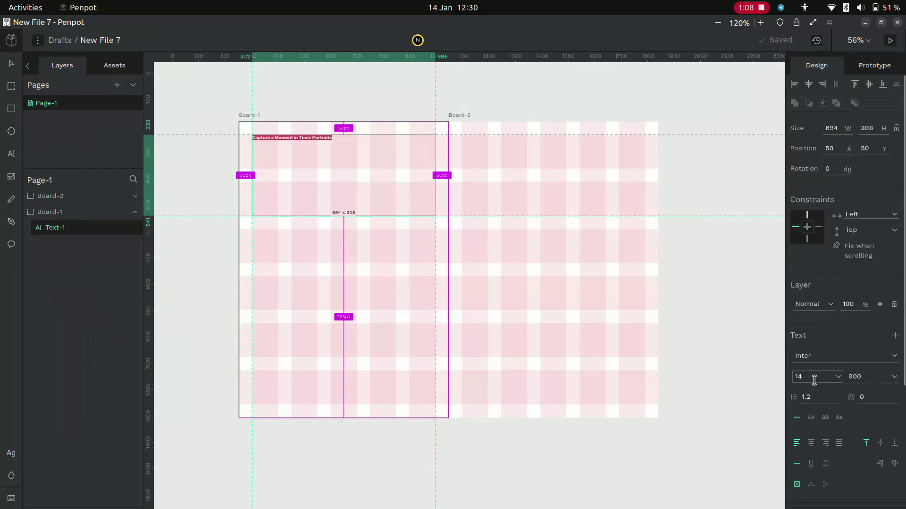
{"action": "left_click", "coordinate": [839, 376]}
{"action": "left_click", "coordinate": [802, 361]}
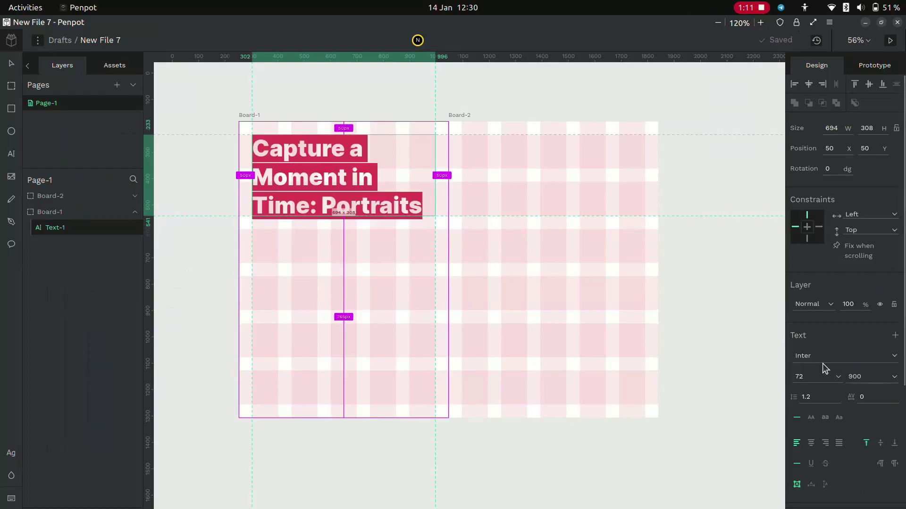
{"action": "key", "text": "Escape"}
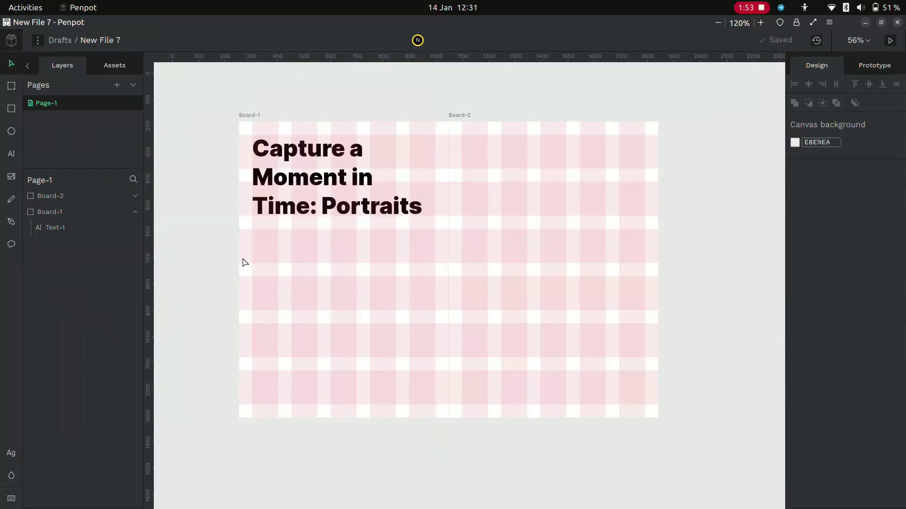
- Add a body text box of paragraphs below the title
{"action": "left_click", "coordinate": [7, 162]}
{"action": "left_click_drag", "start_coordinate": [252, 230], "coordinate": [396, 299]}
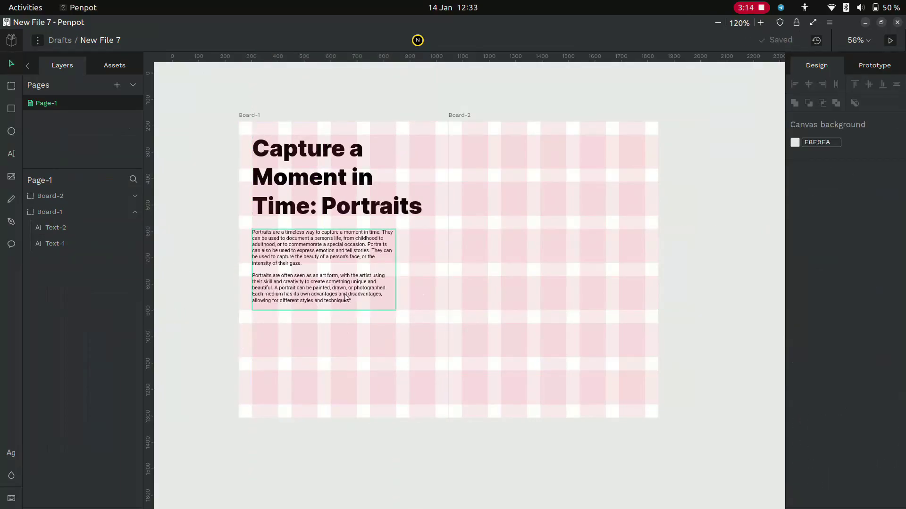
{"action": "left_click", "coordinate": [345, 297]}
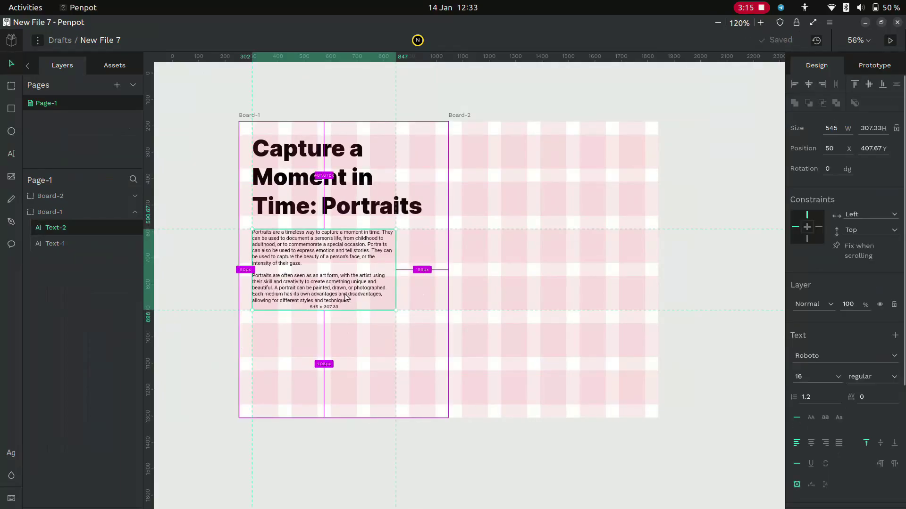
{"action": "key", "text": "r"}
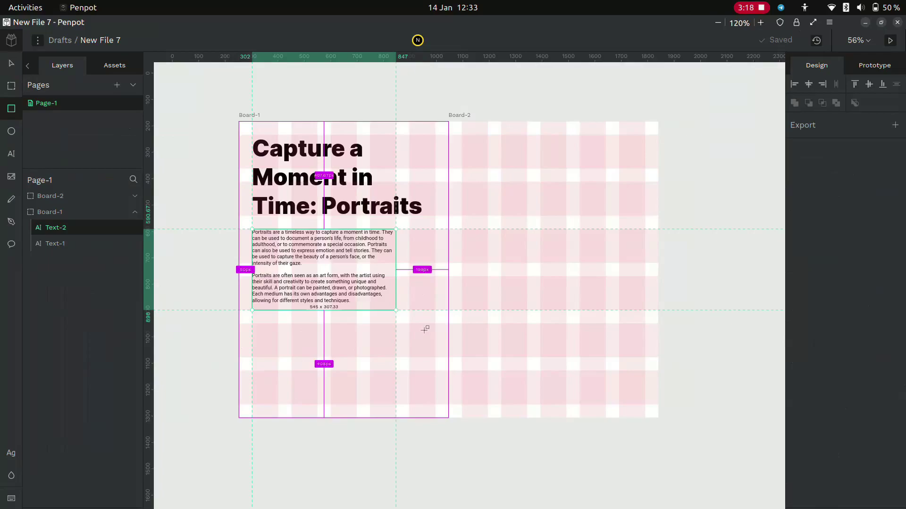
- Draw a grey band across page one's bottom and three stacked 396 × 308 rectangles on page two's right
{"action": "left_click_drag", "start_coordinate": [436, 324], "coordinate": [239, 405]}
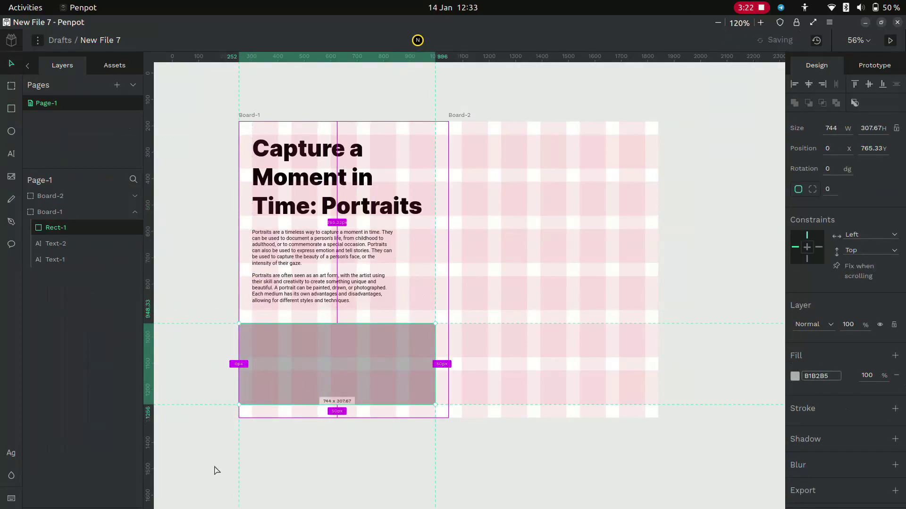
{"action": "left_click", "coordinate": [203, 455]}
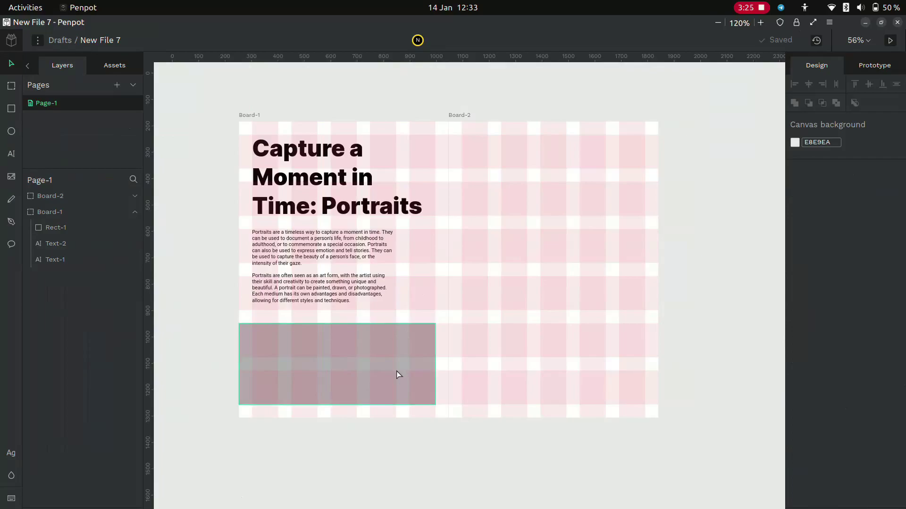
{"action": "key", "text": "r"}
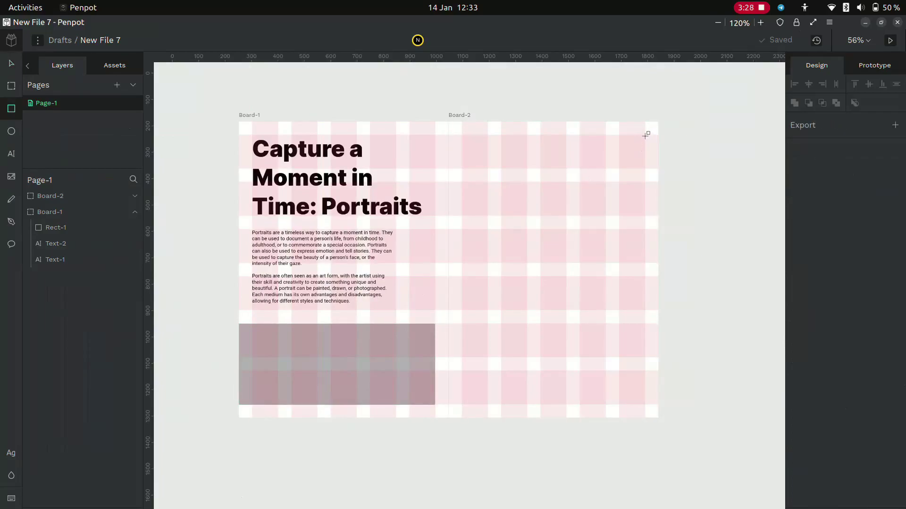
{"action": "left_click_drag", "start_coordinate": [646, 135], "coordinate": [541, 217]}
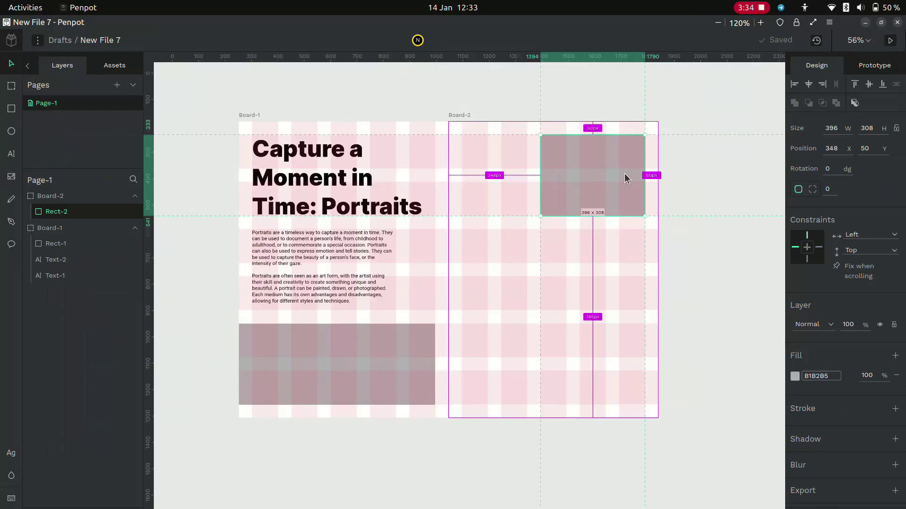
{"action": "left_click_drag", "start_coordinate": [623, 175], "coordinate": [629, 357]}
{"action": "left_click", "coordinate": [718, 315]}
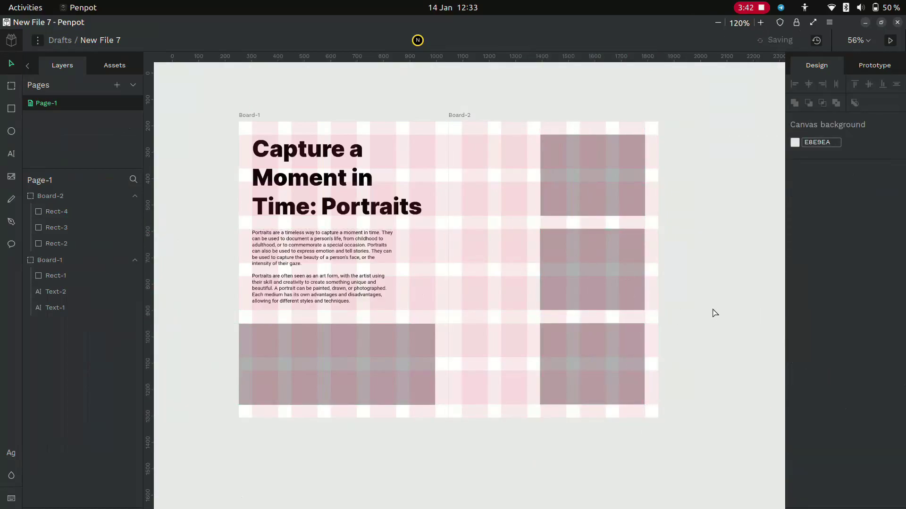
- Cover the second page with a 000000 black rectangle and move it behind the grey rectangles
{"action": "key", "text": "r"}
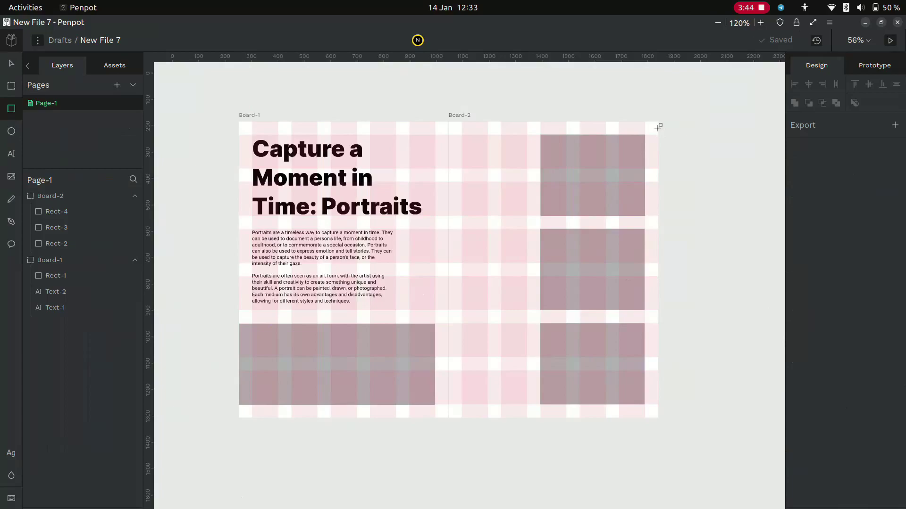
{"action": "left_click_drag", "start_coordinate": [660, 122], "coordinate": [448, 418]}
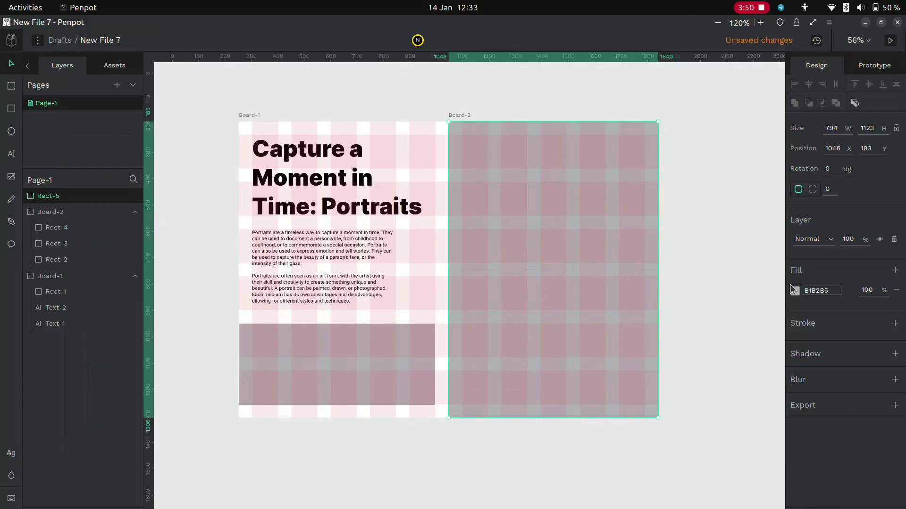
{"action": "left_click", "coordinate": [794, 292]}
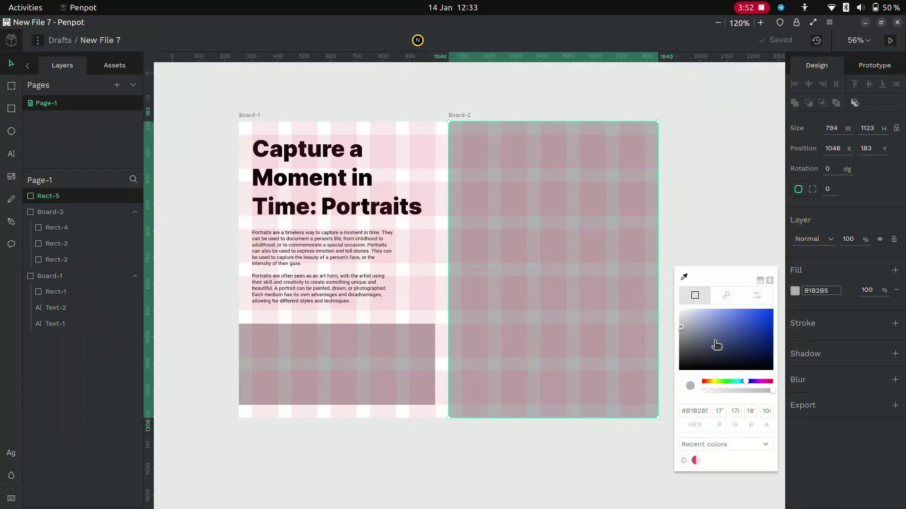
{"action": "left_click_drag", "start_coordinate": [716, 346], "coordinate": [680, 369]}
{"action": "left_click", "coordinate": [697, 263]}
{"action": "left_click_drag", "start_coordinate": [47, 196], "coordinate": [55, 269]}
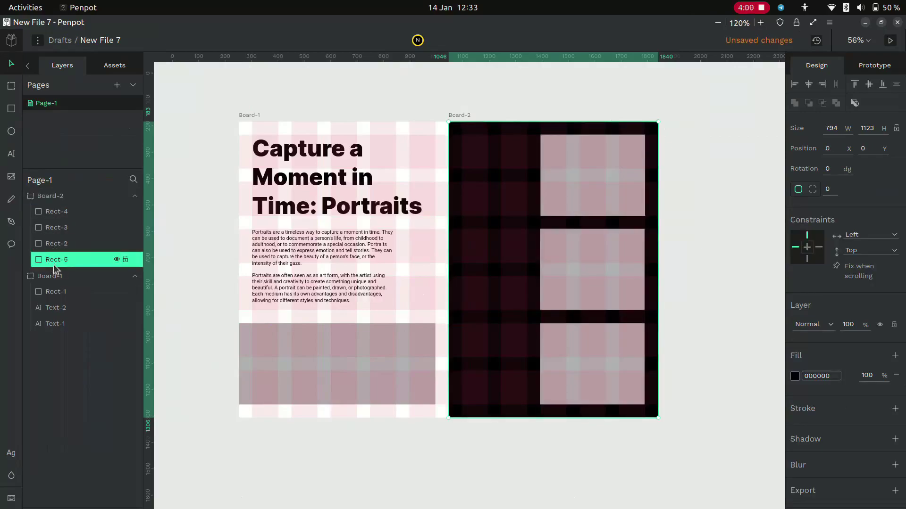
{"action": "left_click", "coordinate": [754, 215]}
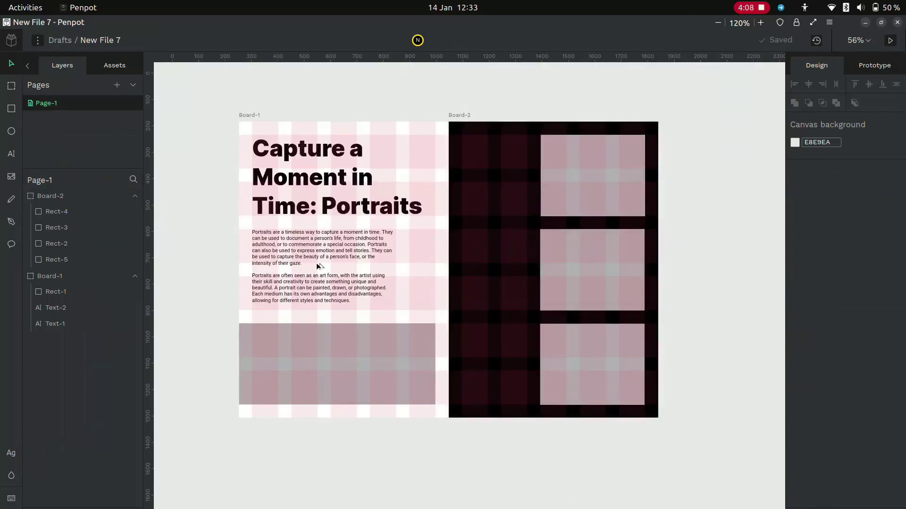
- Search Unsplash for 'portraits' and copy the image of the woman on a pink background
{"action": "key", "text": "alt+Tab"}
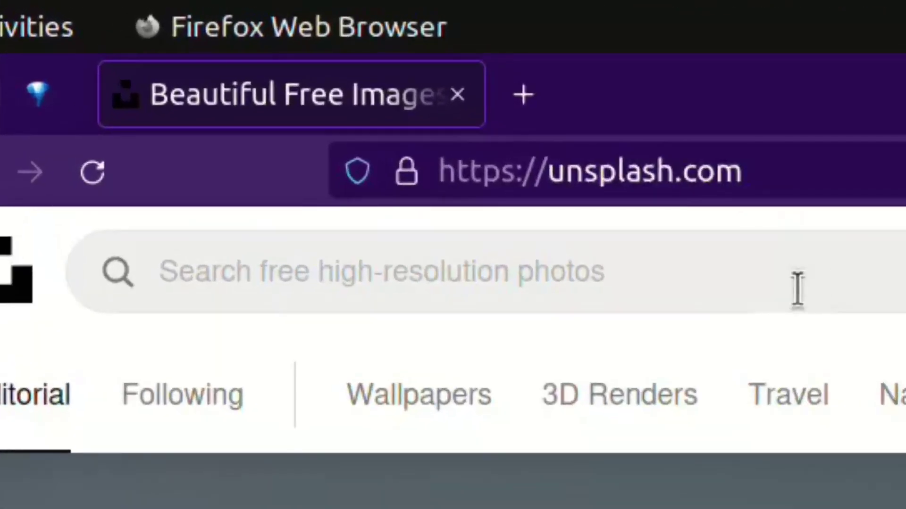
{"action": "left_click", "coordinate": [226, 73]}
{"action": "type", "text": "portraits"}
{"action": "key", "text": "Return"}
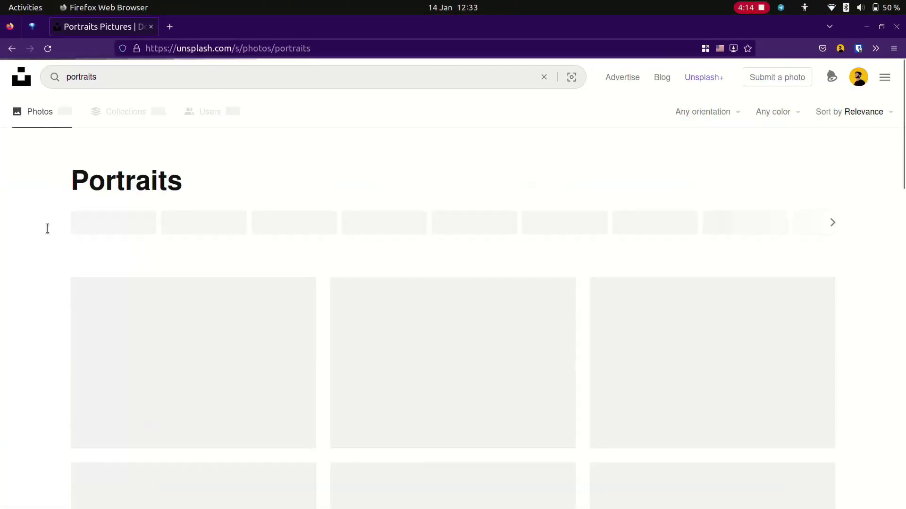
{"action": "scroll", "coordinate": [37, 271], "scroll_direction": "down", "scroll_amount": 15}
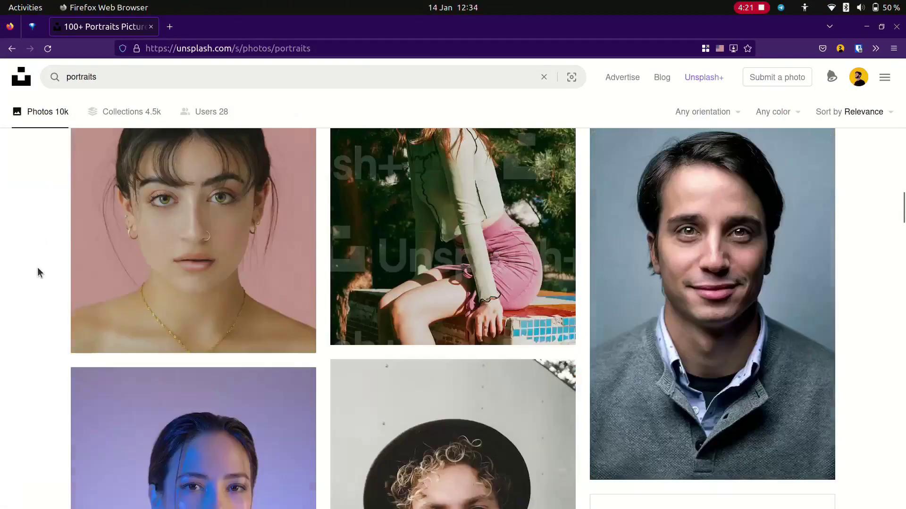
{"action": "left_click", "coordinate": [232, 236]}
{"action": "right_click", "coordinate": [418, 220]}
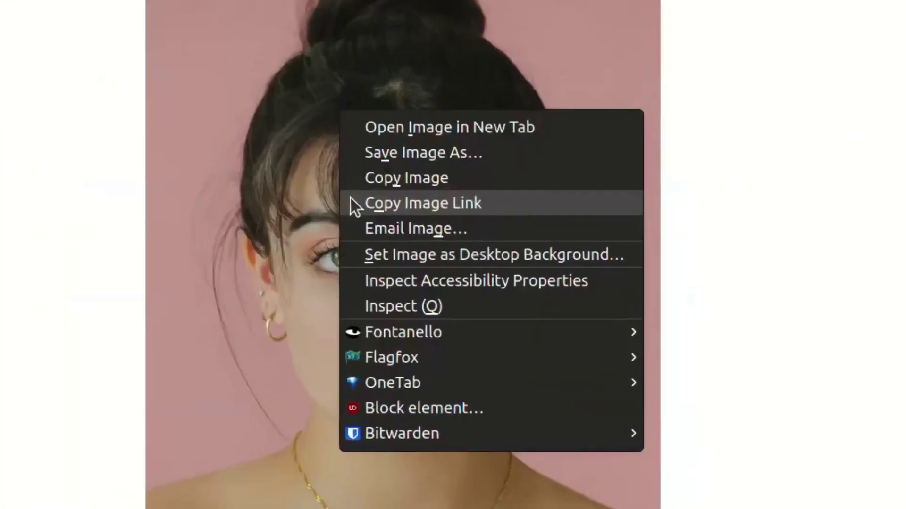
{"action": "left_click", "coordinate": [381, 183]}
{"action": "key", "text": "alt+Tab"}
- Paste the portrait and mask it with the first page's bottom rectangle
{"action": "key", "text": "ctrl+v"}
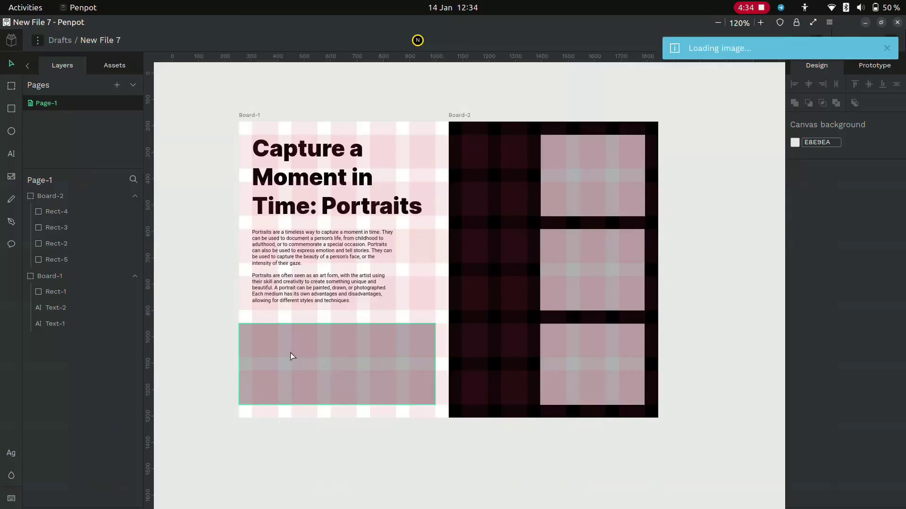
{"action": "right_click", "coordinate": [352, 370]}
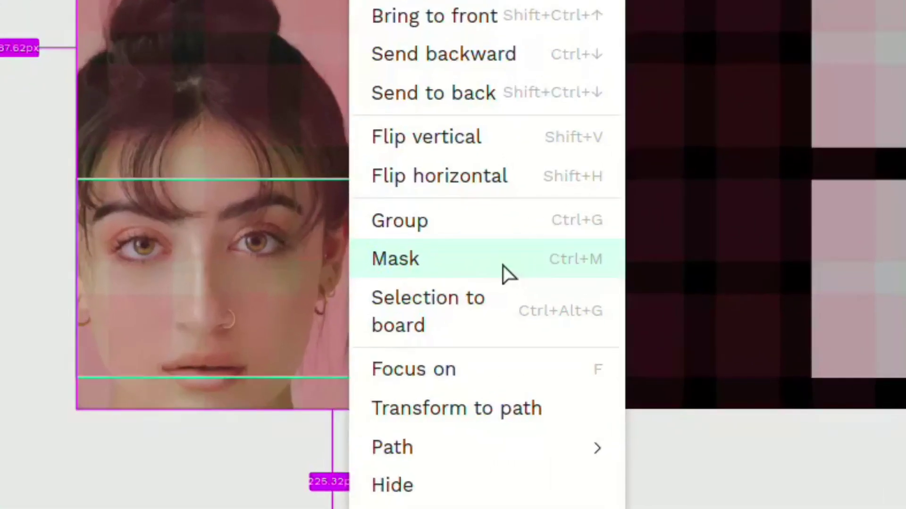
{"action": "left_click", "coordinate": [414, 358]}
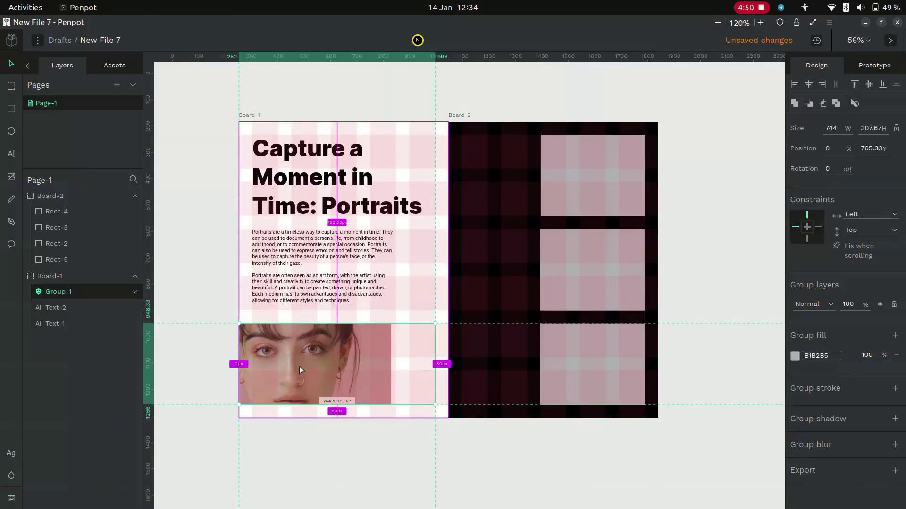
- Move and enlarge the portrait inside the mask to frame it within the band
{"action": "double_click", "coordinate": [299, 367]}
{"action": "left_click_drag", "start_coordinate": [299, 367], "coordinate": [343, 324]}
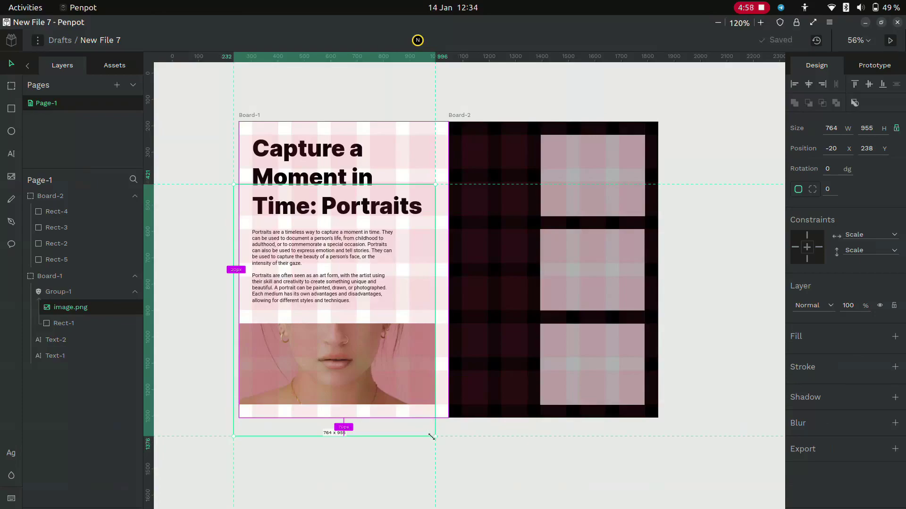
{"action": "left_click_drag", "start_coordinate": [435, 436], "coordinate": [486, 496]}
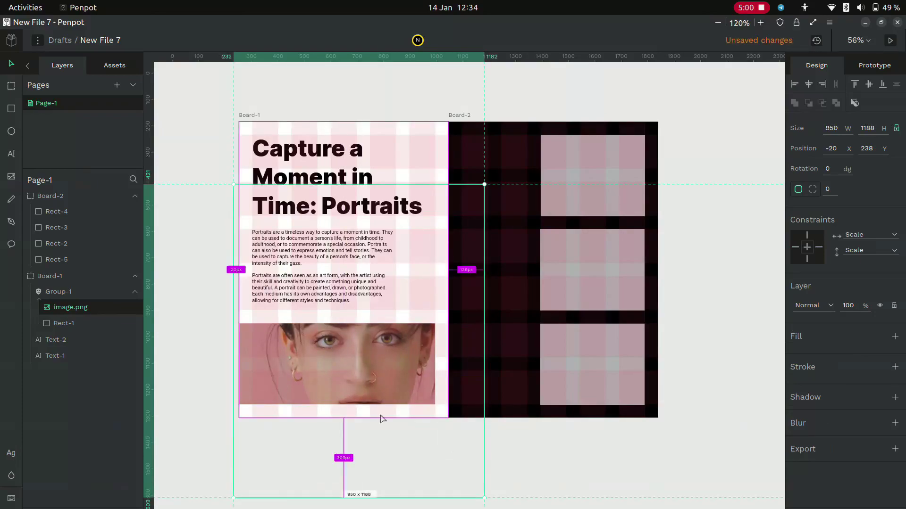
{"action": "left_click_drag", "start_coordinate": [366, 386], "coordinate": [348, 348]}
{"action": "left_click", "coordinate": [545, 464]}
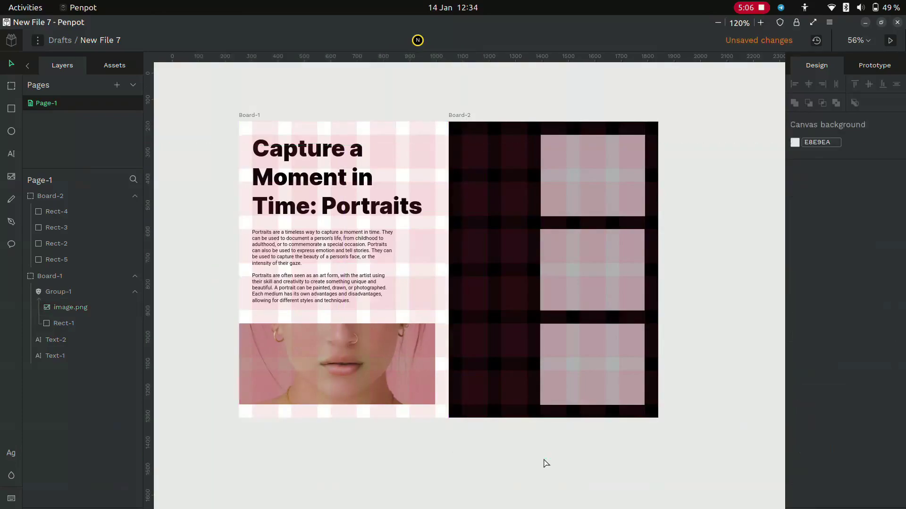
- Paste a man's portrait, mask it to the bottom rectangle, and shift it to fill the slot
{"action": "key", "text": "alt+Tab"}
{"action": "right_click", "coordinate": [679, 254]}
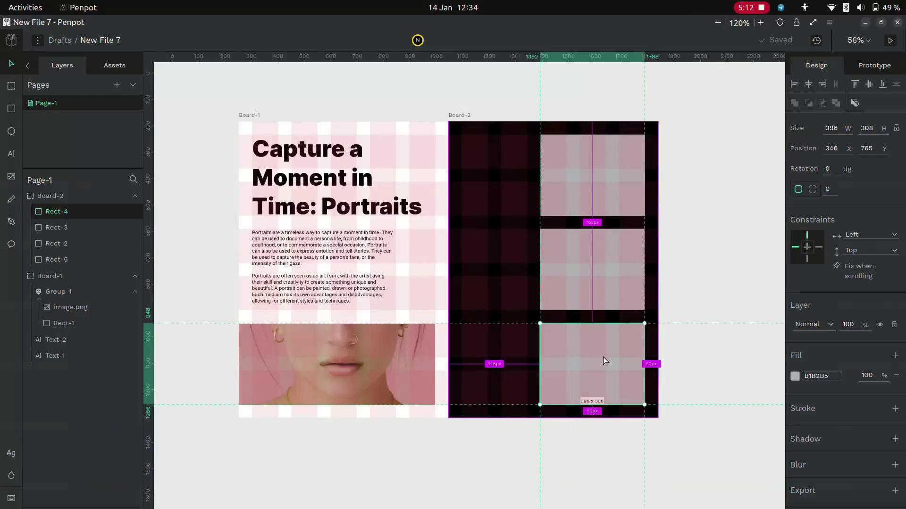
{"action": "key", "text": "ctrl+v"}
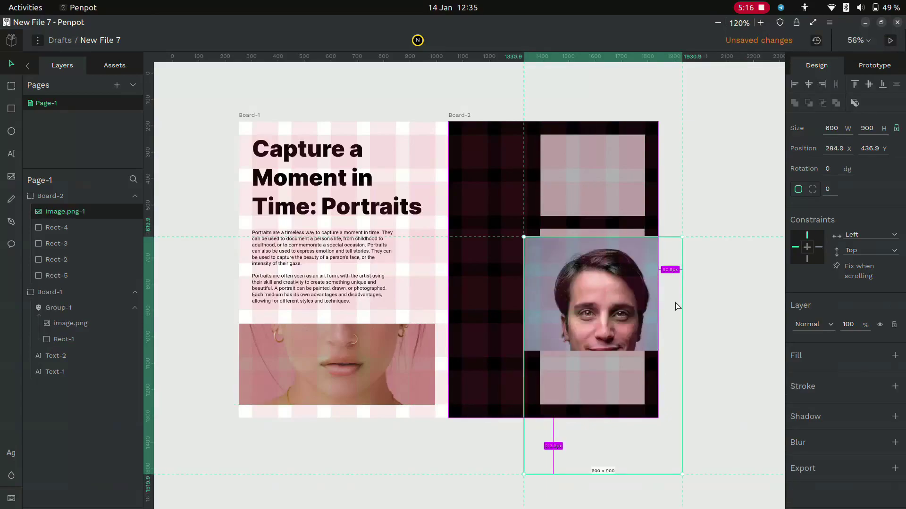
{"action": "left_click_drag", "start_coordinate": [551, 351], "coordinate": [445, 351]}
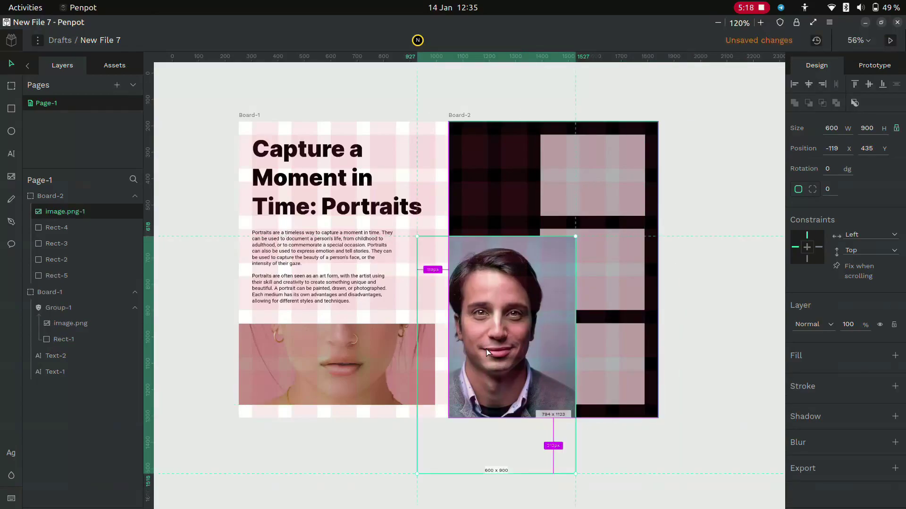
{"action": "left_click", "coordinate": [608, 366], "text": "shift"}
{"action": "right_click", "coordinate": [608, 368]}
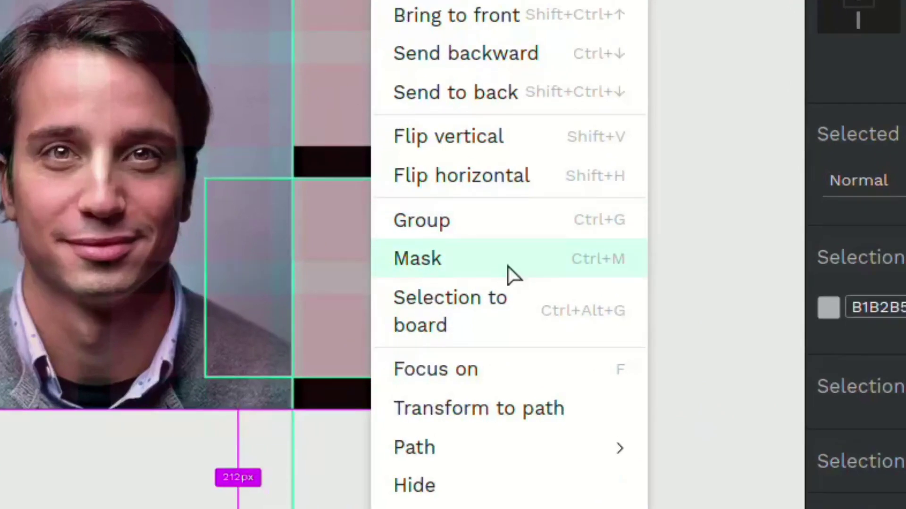
{"action": "left_click", "coordinate": [511, 274]}
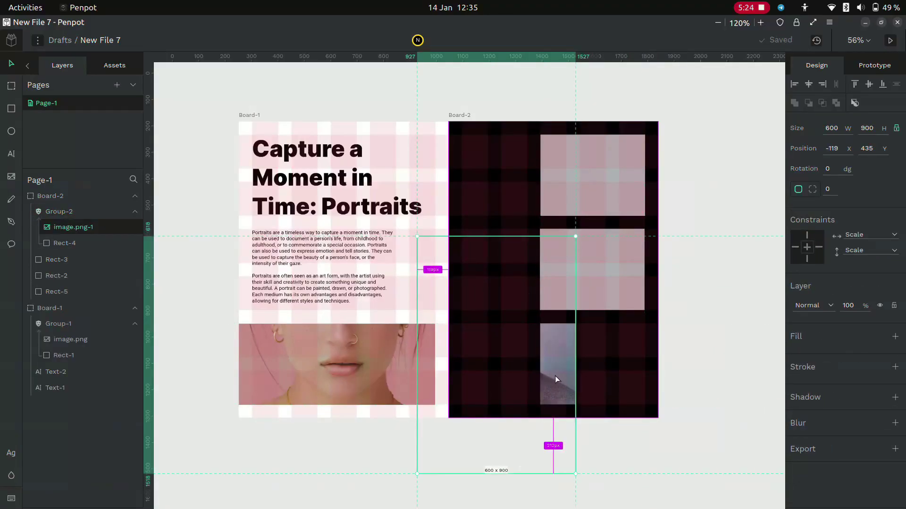
{"action": "left_click_drag", "start_coordinate": [554, 376], "coordinate": [651, 399]}
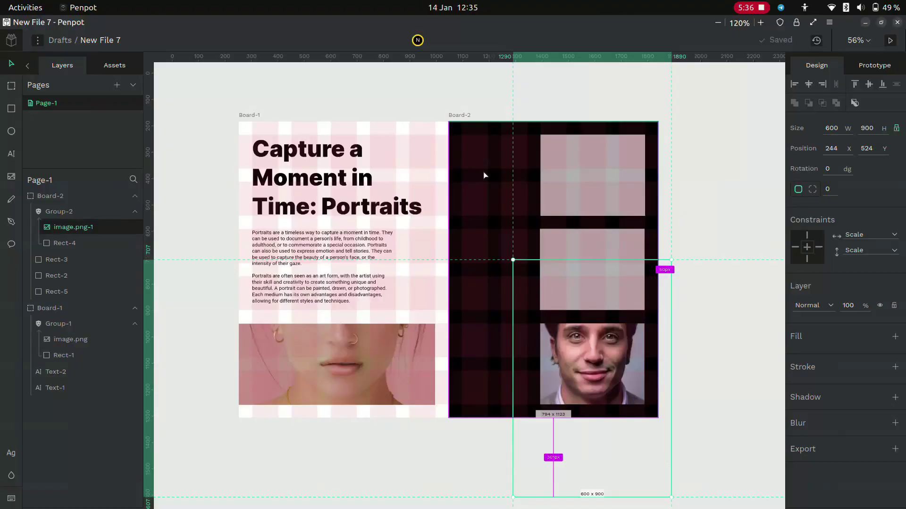
- Paste another portrait, mask it to the top rectangle, and start masking the middle one
{"action": "left_click", "coordinate": [554, 163]}
{"action": "key", "text": "ctrl+v"}
{"action": "left_click", "coordinate": [639, 171], "text": "shift"}
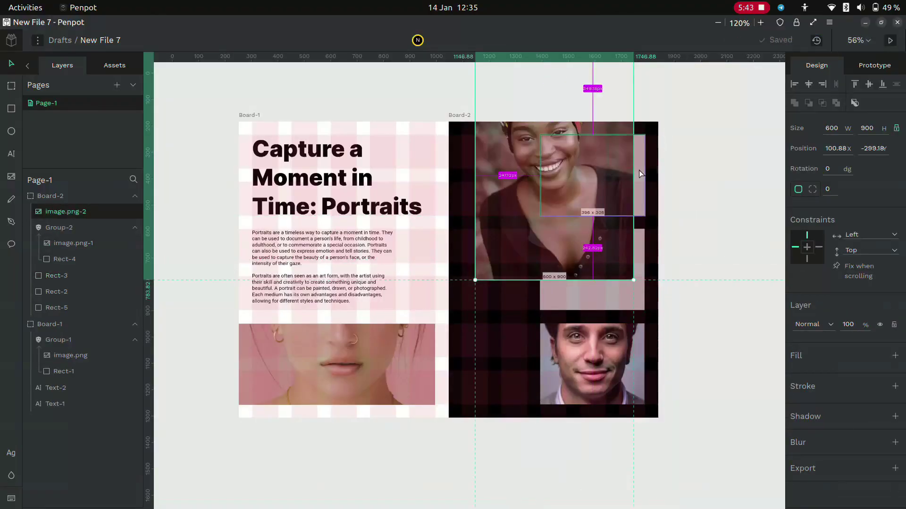
{"action": "right_click", "coordinate": [638, 171]}
{"action": "left_click", "coordinate": [658, 356]}
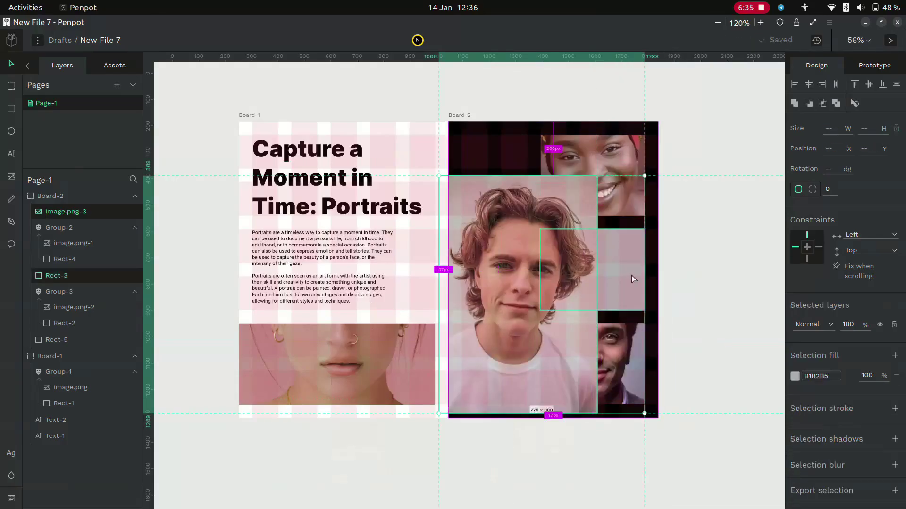
{"action": "right_click", "coordinate": [631, 276]}
{"action": "left_click", "coordinate": [656, 335]}
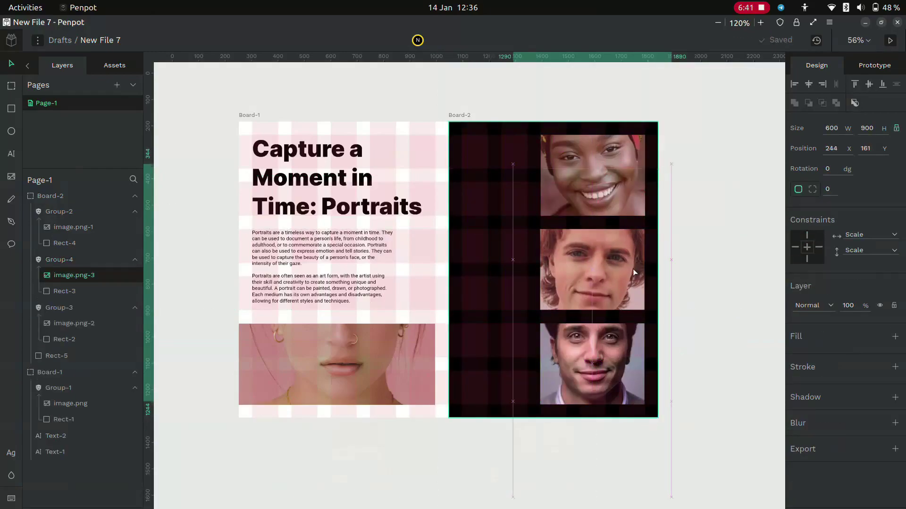
- Create a capitalised PORTRAIT text box below the title page at font size 200
{"action": "key", "text": "t"}
{"action": "left_click_drag", "start_coordinate": [246, 442], "coordinate": [395, 469]}
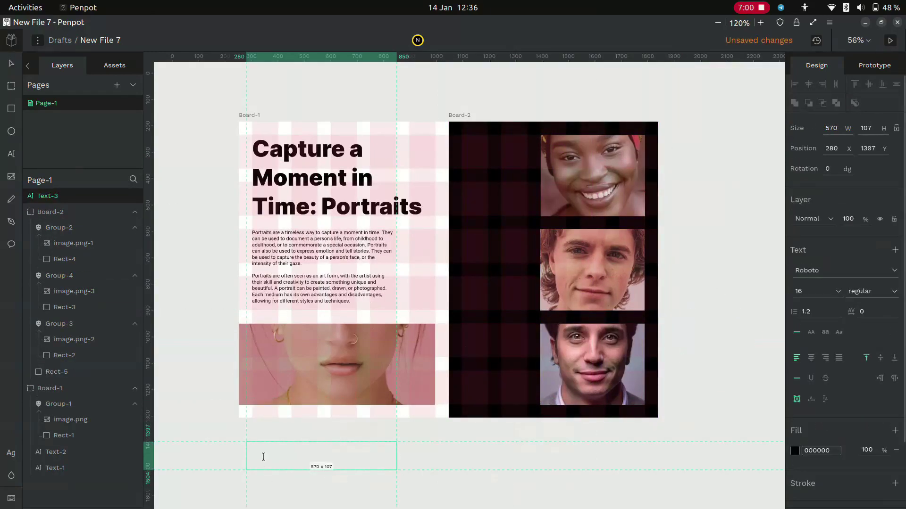
{"action": "key", "text": "Caps_Lock"}
{"action": "left_click", "coordinate": [820, 291]}
{"action": "double_click", "coordinate": [802, 289]}
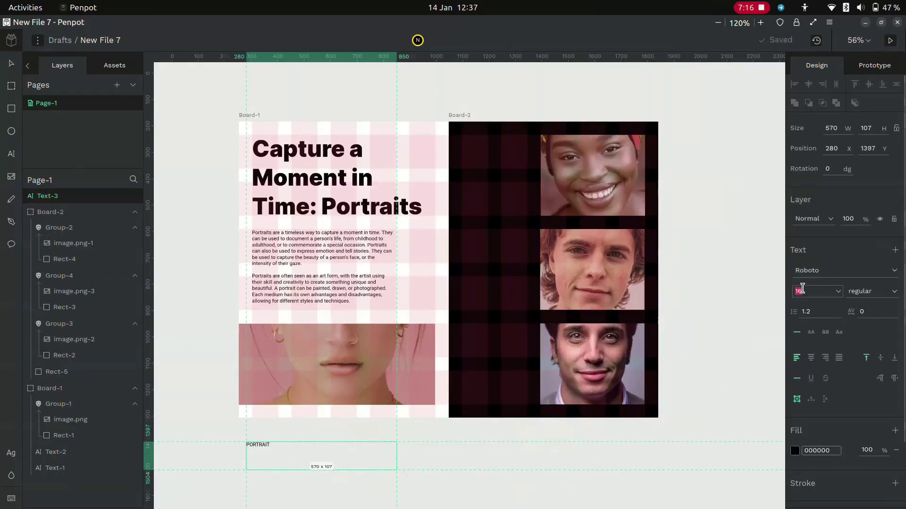
{"action": "type", "text": "2"}
{"action": "type", "text": "00"}
{"action": "key", "text": "Return"}
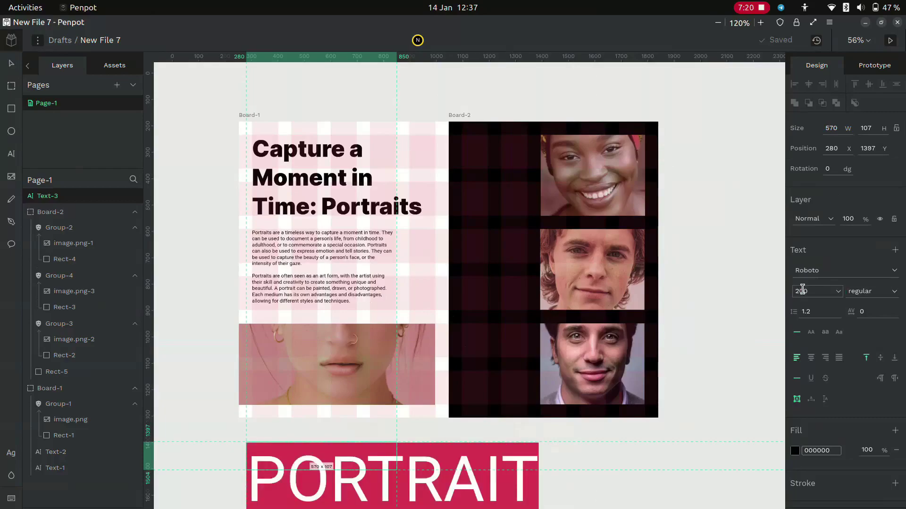
- Set the PORTRAIT font to Italiana, make it auto width, and move it onto the black page
{"action": "left_click", "coordinate": [838, 276]}
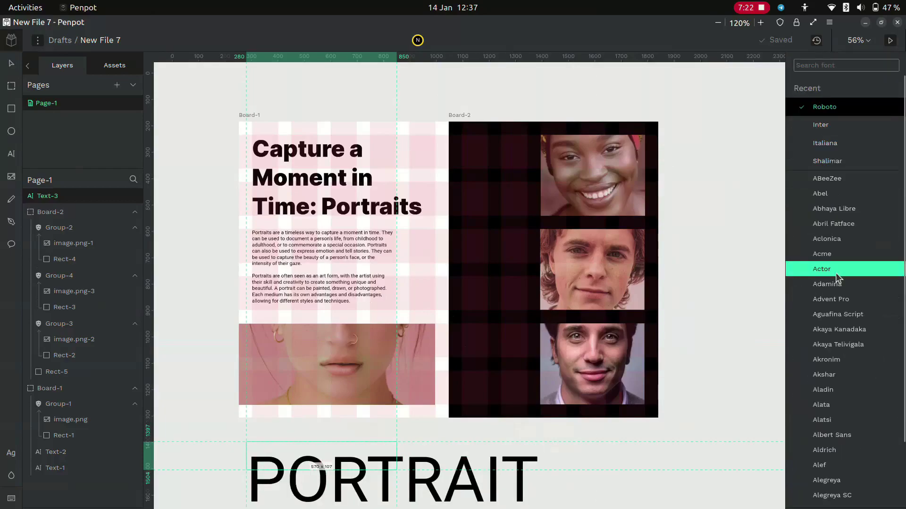
{"action": "left_click", "coordinate": [831, 143]}
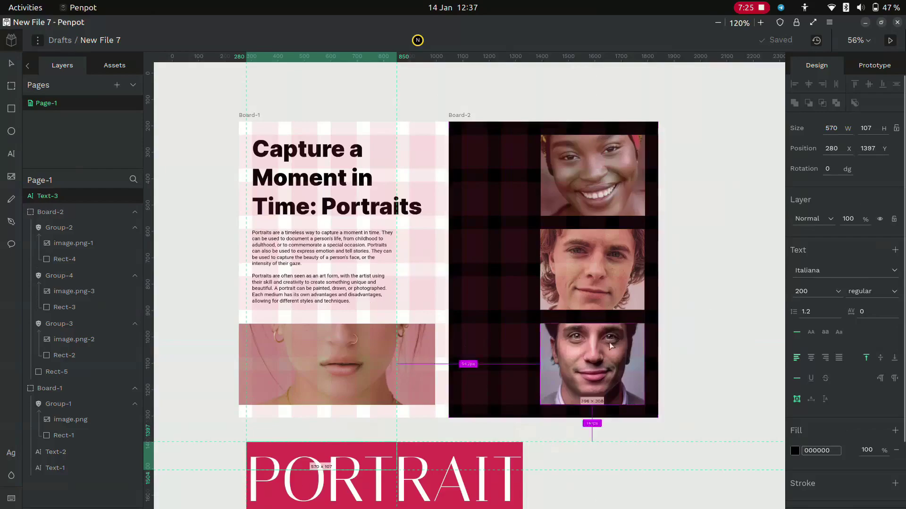
{"action": "key", "text": "Escape"}
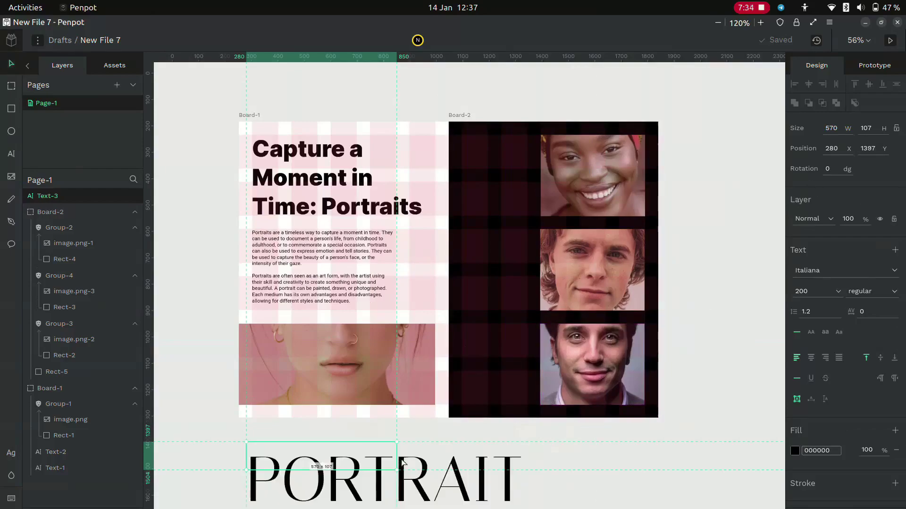
{"action": "left_click", "coordinate": [811, 400]}
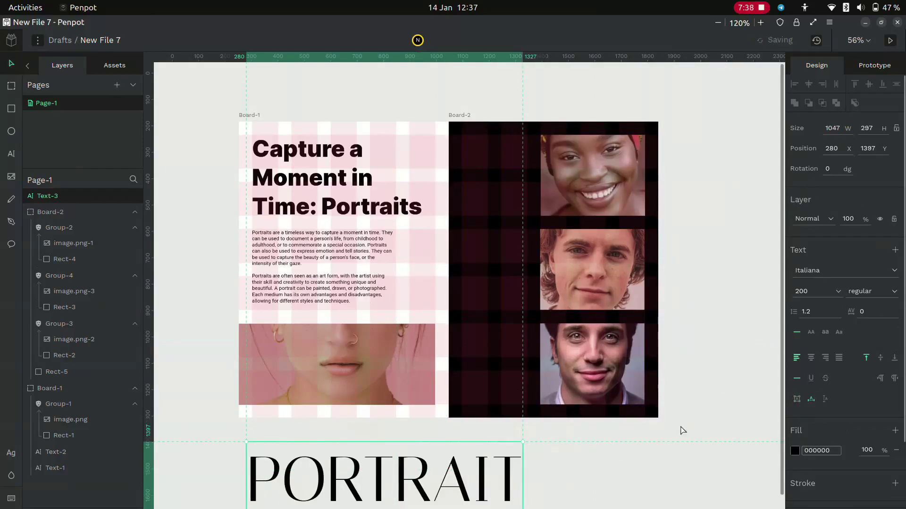
{"action": "left_click_drag", "start_coordinate": [422, 478], "coordinate": [558, 215]}
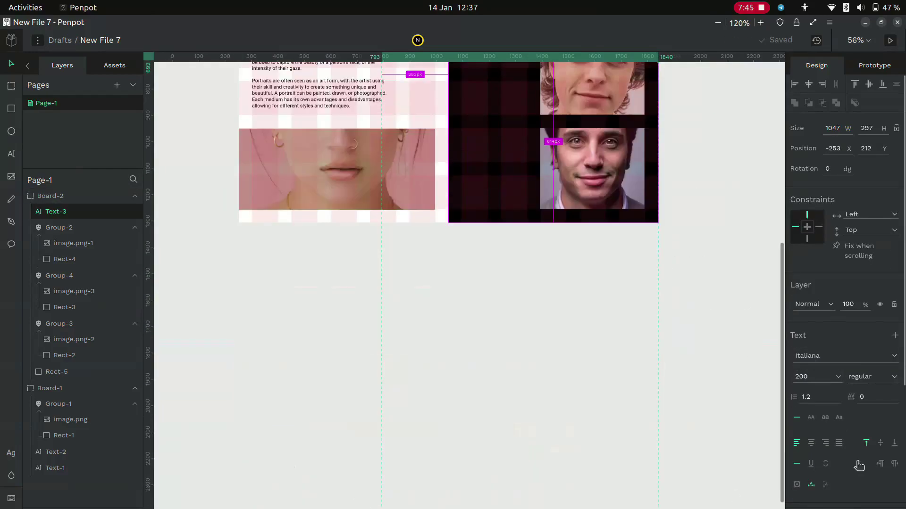
- Rotate PORTRAIT -90° and place it vertically along the black page's left edge
{"action": "scroll", "coordinate": [858, 466], "scroll_direction": "down", "scroll_amount": 3}
{"action": "scroll", "coordinate": [598, 345], "scroll_direction": "up", "scroll_amount": 5}
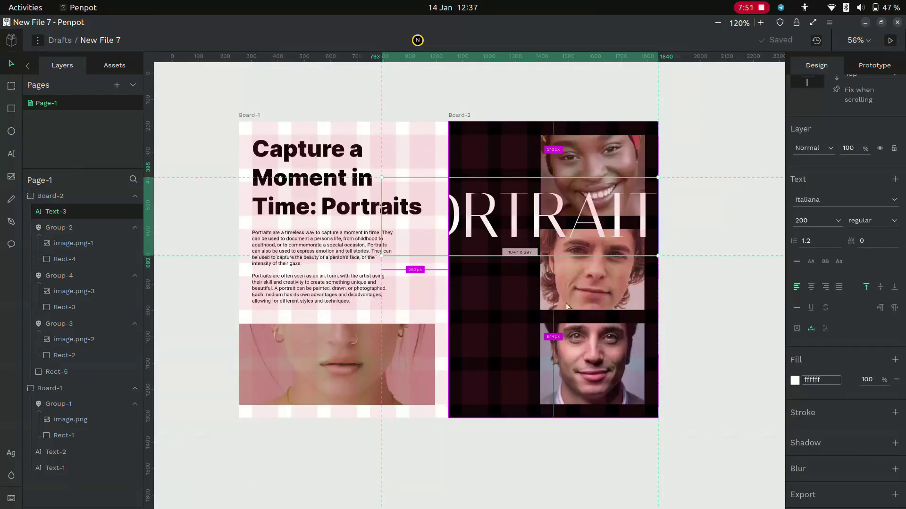
{"action": "left_click_drag", "start_coordinate": [535, 228], "coordinate": [452, 120]}
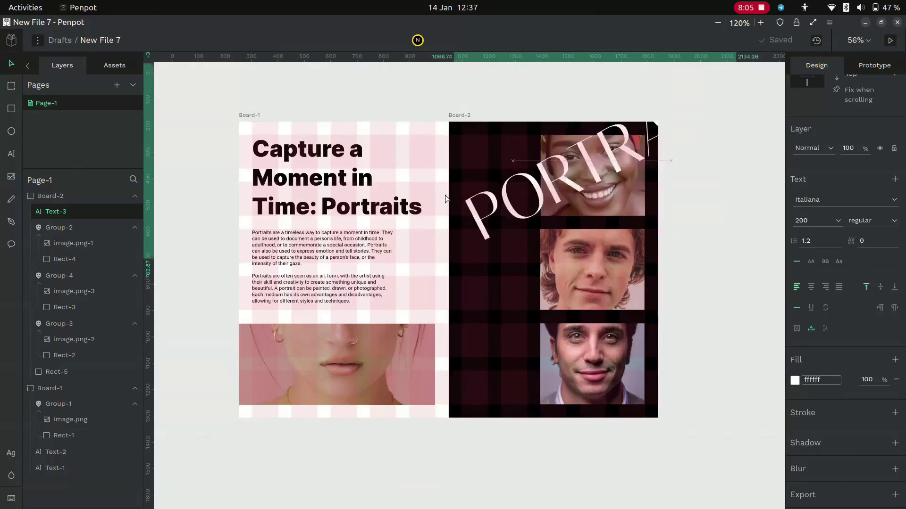
{"action": "left_click_drag", "start_coordinate": [446, 199], "coordinate": [525, 315]}
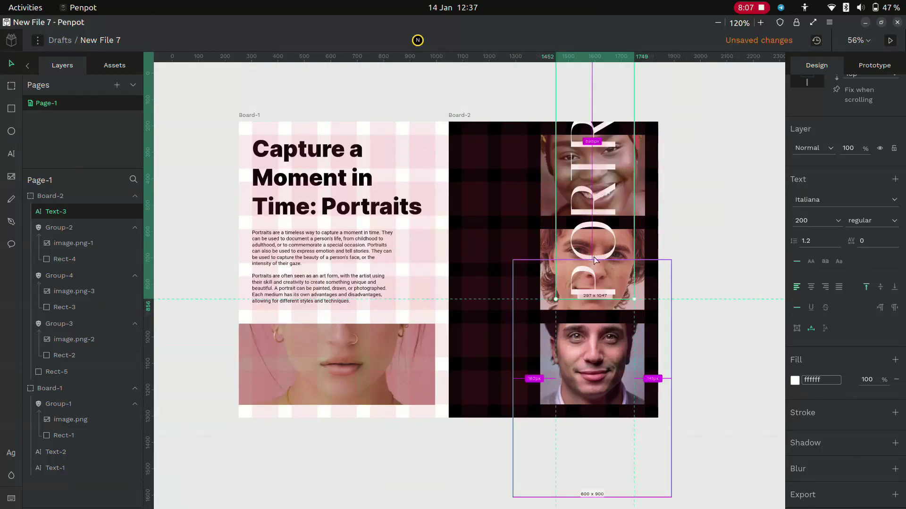
{"action": "left_click_drag", "start_coordinate": [594, 258], "coordinate": [495, 367]}
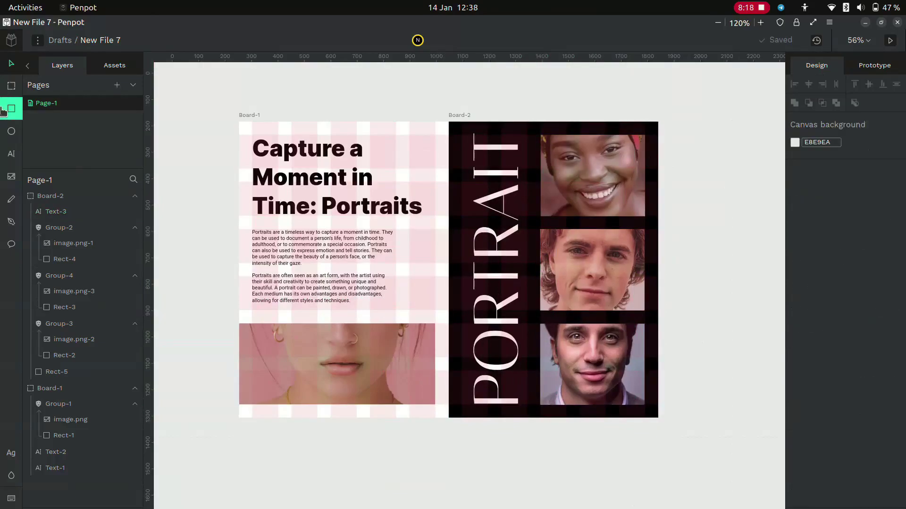
{"action": "left_click", "coordinate": [37, 41]}
{"action": "mouse_move", "coordinate": [70, 95]}
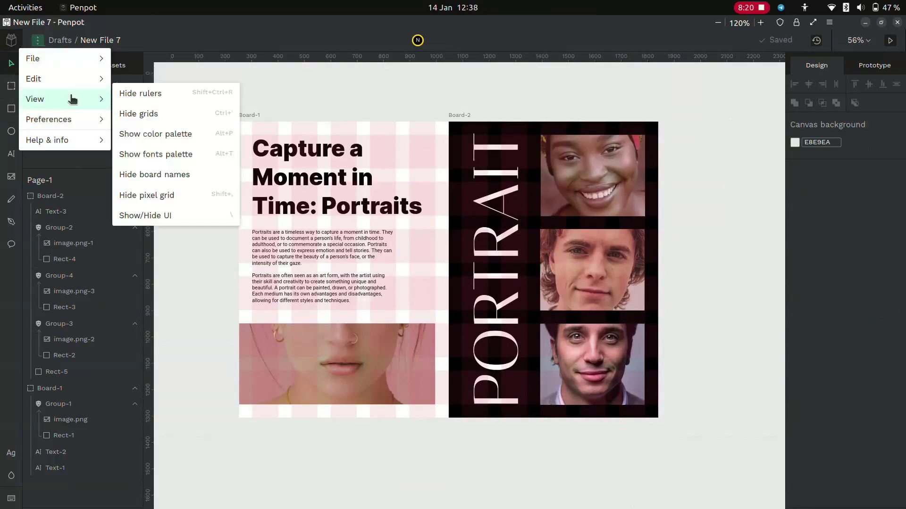